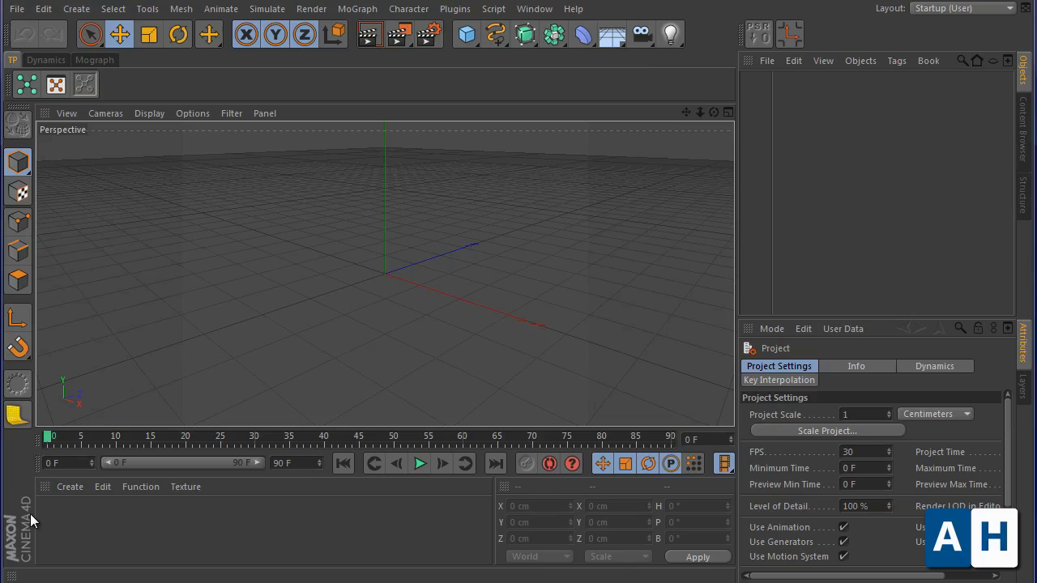
Step: Add an Easy Studio backdrop from the Plugins menu and show its settings
{"action": "left_click", "coordinate": [112, 518]}
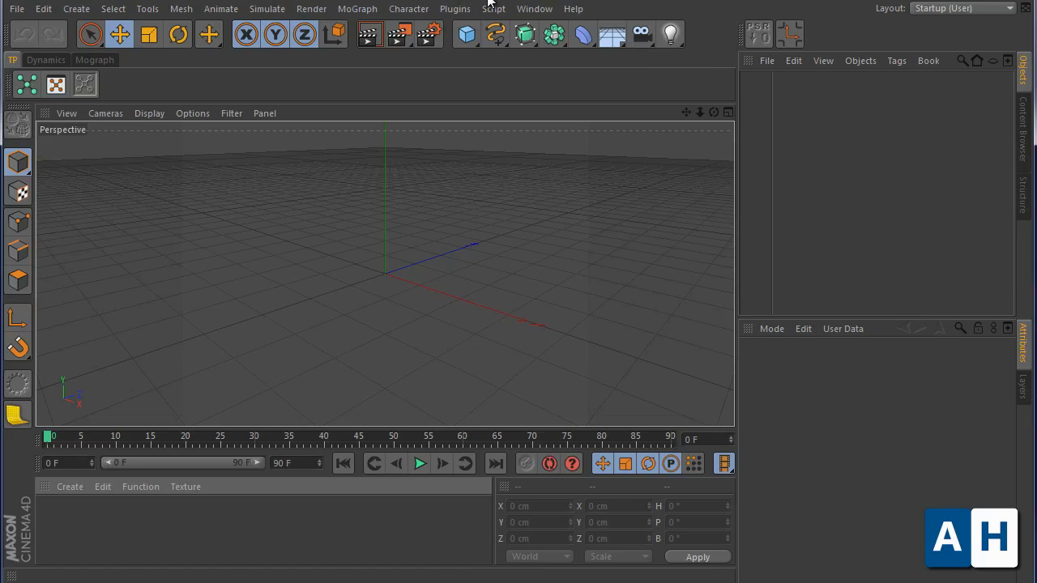
{"action": "left_click", "coordinate": [16, 415]}
{"action": "left_click", "coordinate": [987, 266]}
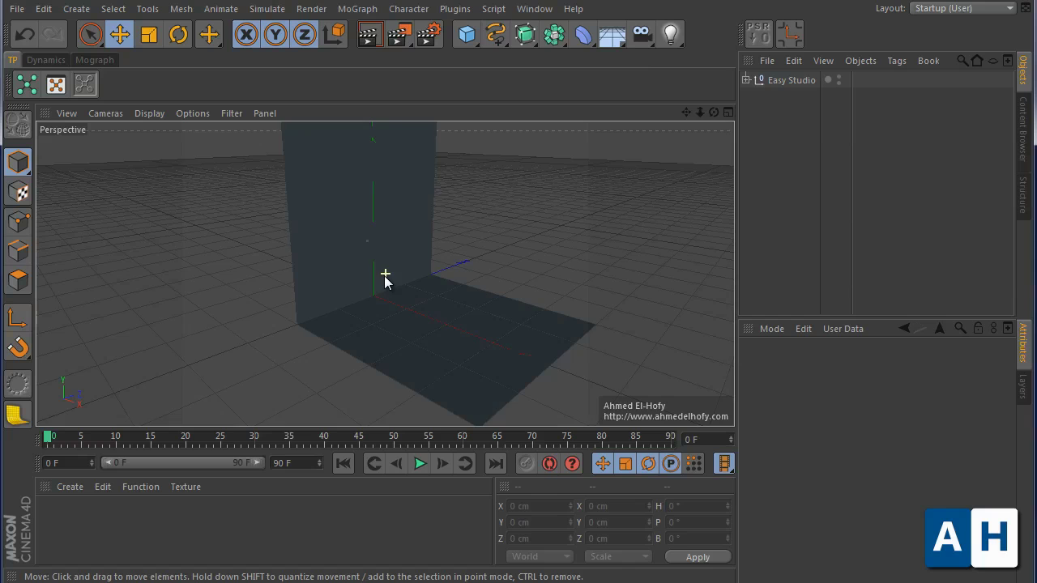
{"action": "scroll", "coordinate": [378, 275], "scroll_direction": "down", "scroll_amount": 5}
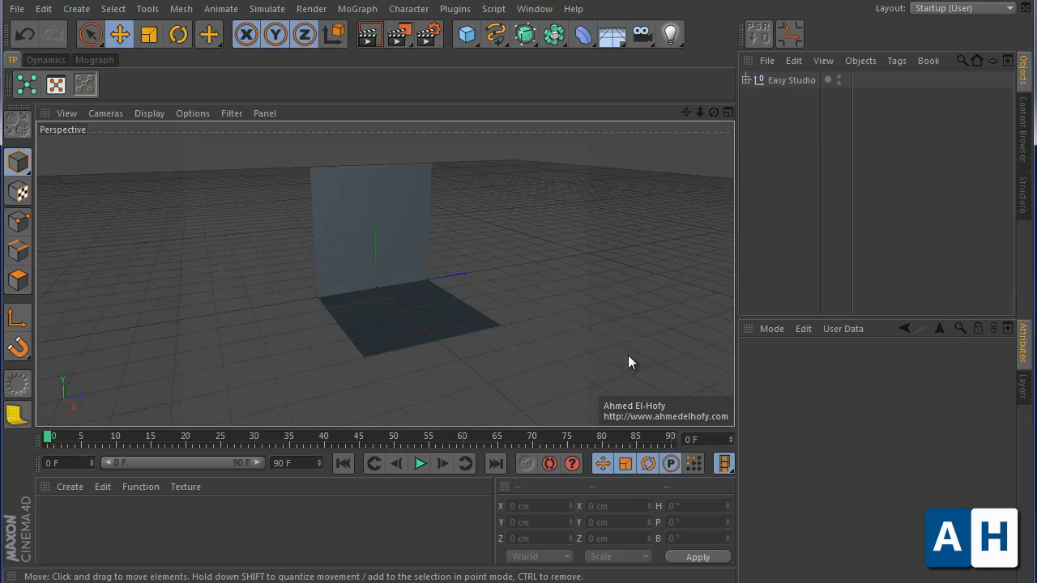
{"action": "left_click", "coordinate": [785, 80]}
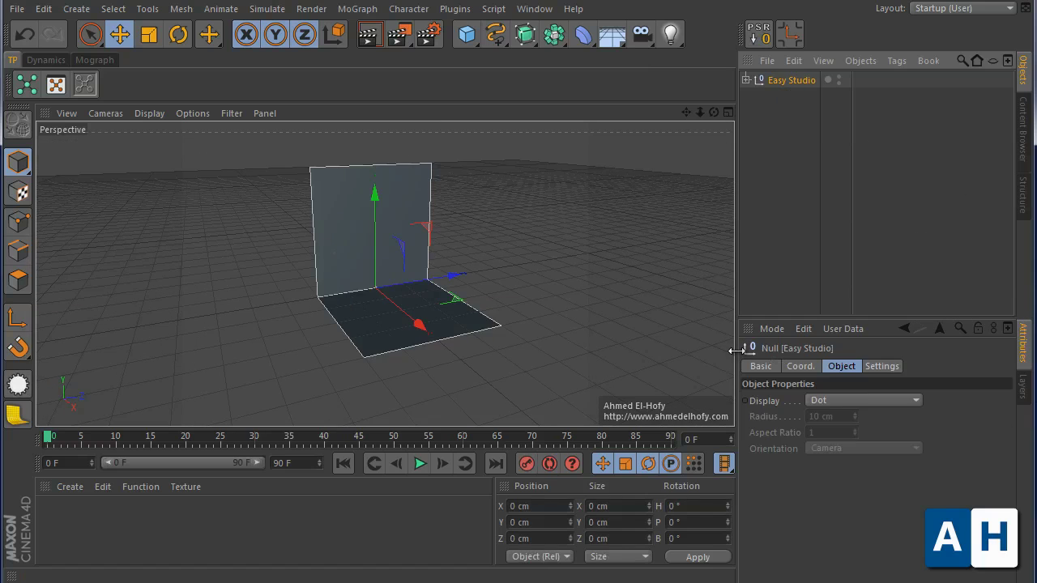
{"action": "left_click", "coordinate": [875, 366]}
Step: Enlarge the Attributes panel and keep the Easy Studio shape as L-Studio
{"action": "left_click", "coordinate": [847, 308]}
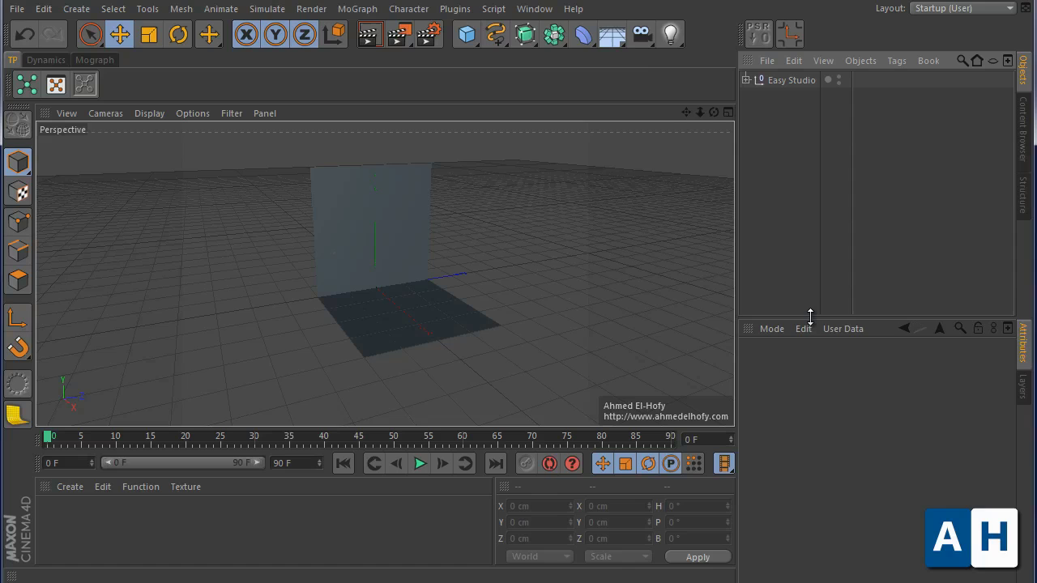
{"action": "left_click_drag", "start_coordinate": [808, 317], "coordinate": [815, 180]}
{"action": "left_click", "coordinate": [790, 82]}
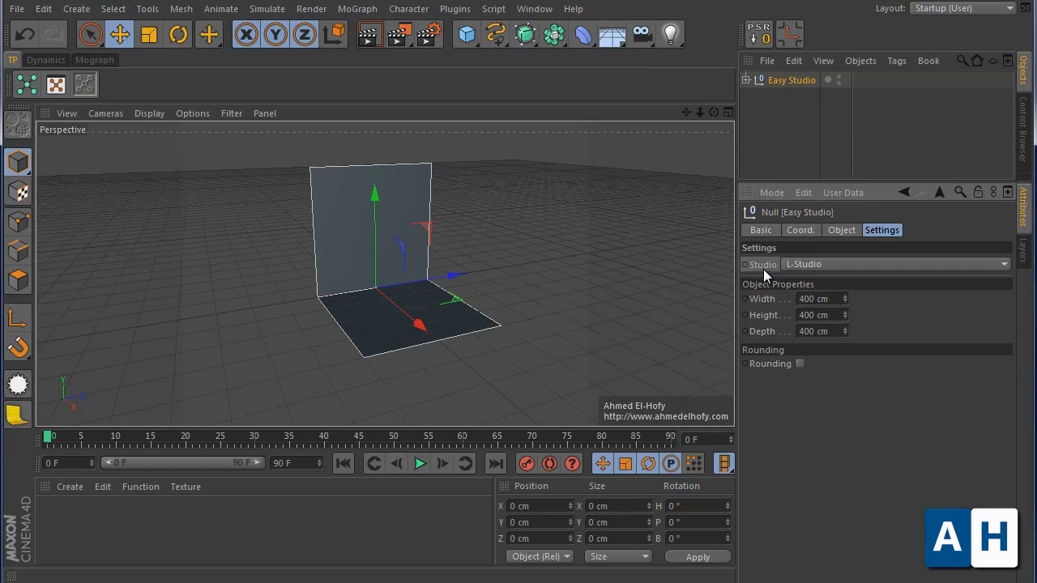
{"action": "left_click", "coordinate": [823, 267]}
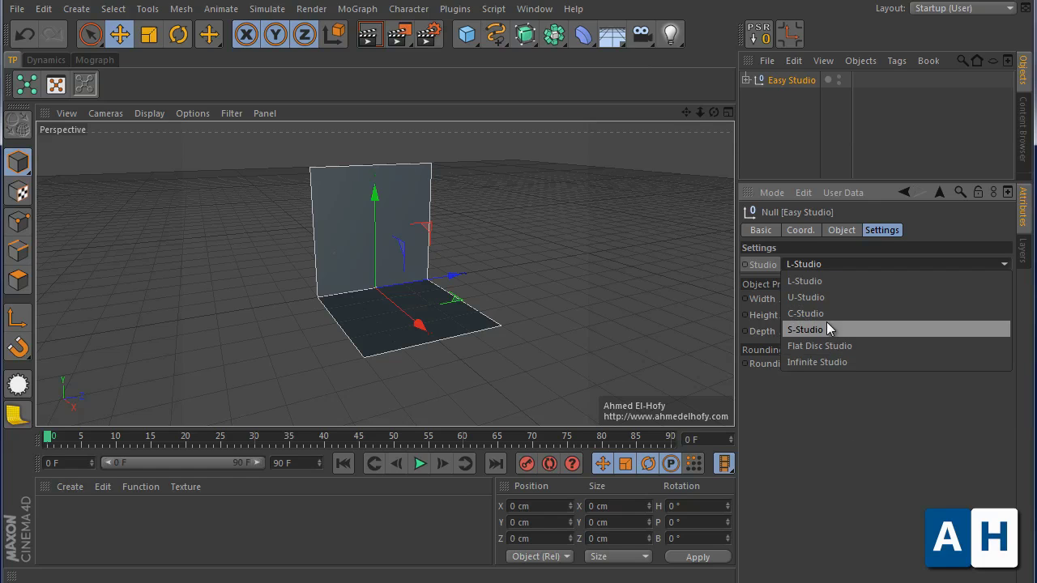
{"action": "left_click", "coordinate": [862, 276]}
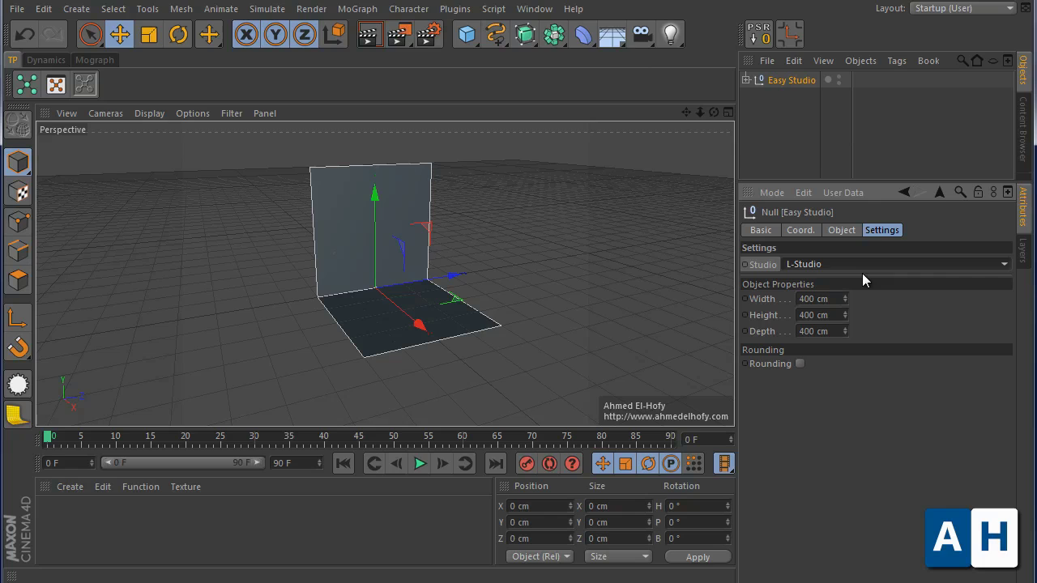
Step: Widen the L-Studio and round the join between its wall and floor
{"action": "left_click_drag", "start_coordinate": [845, 300], "coordinate": [841, 332]}
{"action": "left_click", "coordinate": [800, 365]}
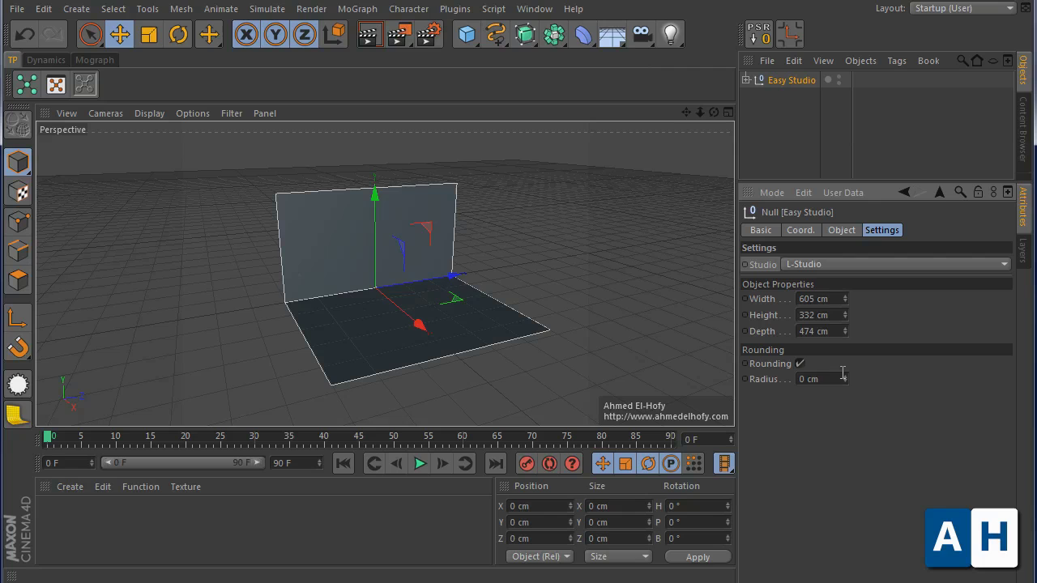
{"action": "left_click_drag", "start_coordinate": [845, 380], "coordinate": [846, 321]}
Step: Switch the backdrop to a U-Studio with corners rounded at 54 cm
{"action": "left_click", "coordinate": [845, 264]}
{"action": "left_click", "coordinate": [838, 296]}
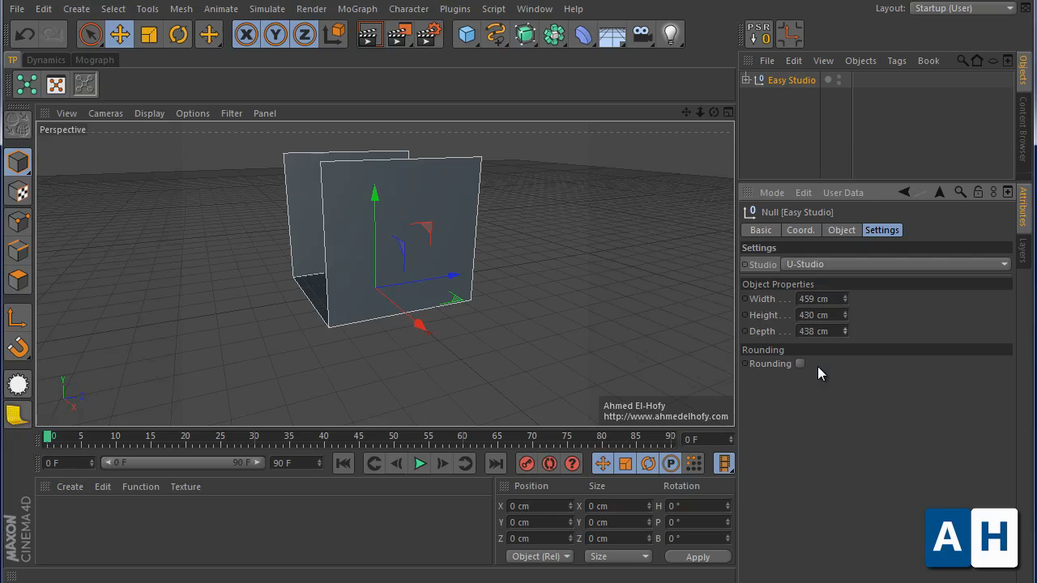
{"action": "left_click", "coordinate": [802, 365]}
{"action": "left_click_drag", "start_coordinate": [849, 377], "coordinate": [845, 372]}
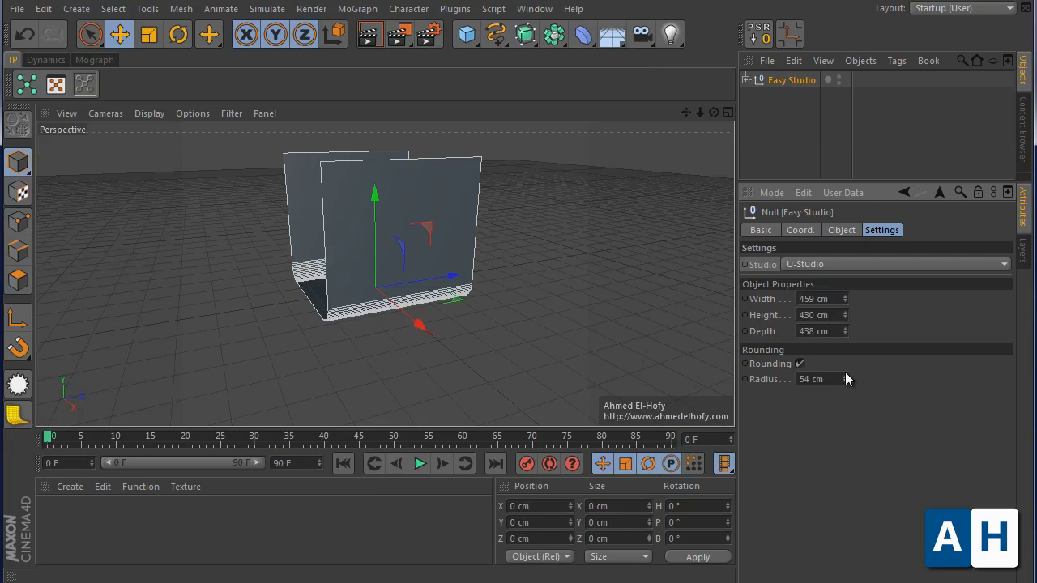
Step: Switch to a C-Studio 435 cm wide with corners rounded at 36 cm
{"action": "left_click", "coordinate": [842, 265]}
{"action": "left_click", "coordinate": [840, 320]}
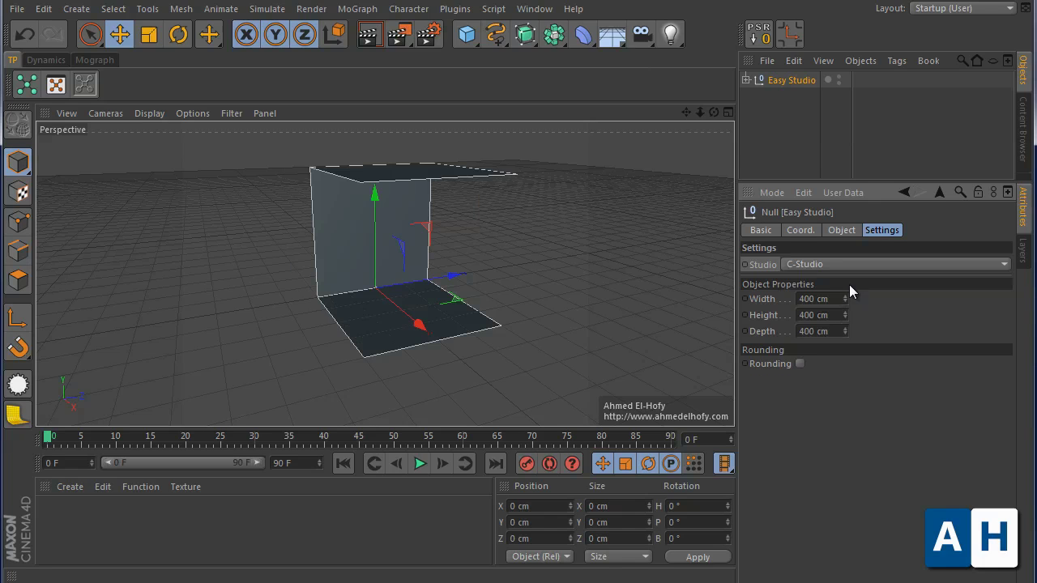
{"action": "left_click_drag", "start_coordinate": [849, 288], "coordinate": [842, 244]}
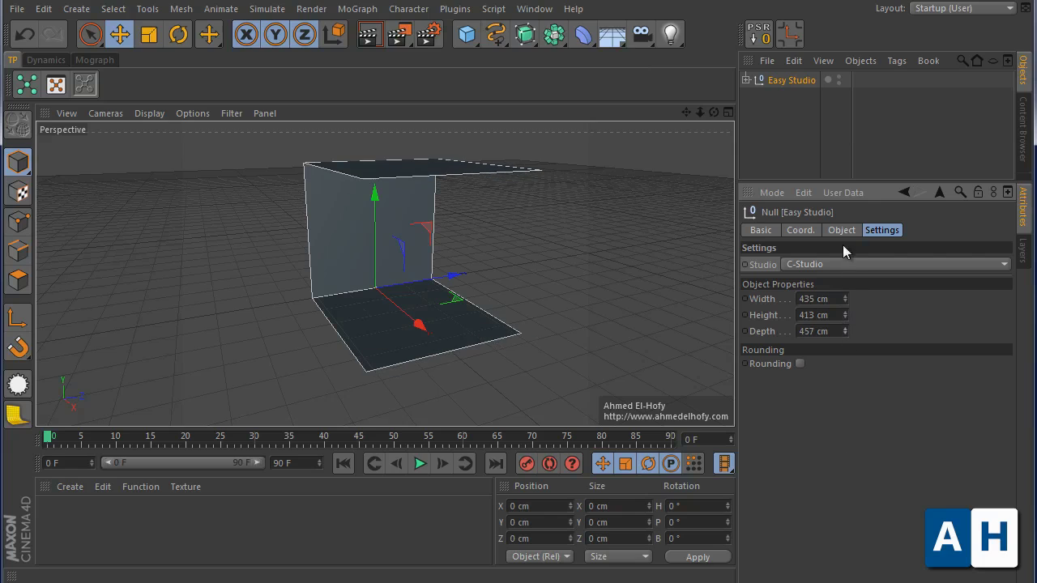
{"action": "left_click", "coordinate": [799, 364]}
{"action": "left_click_drag", "start_coordinate": [846, 381], "coordinate": [848, 377]}
{"action": "left_click", "coordinate": [882, 265]}
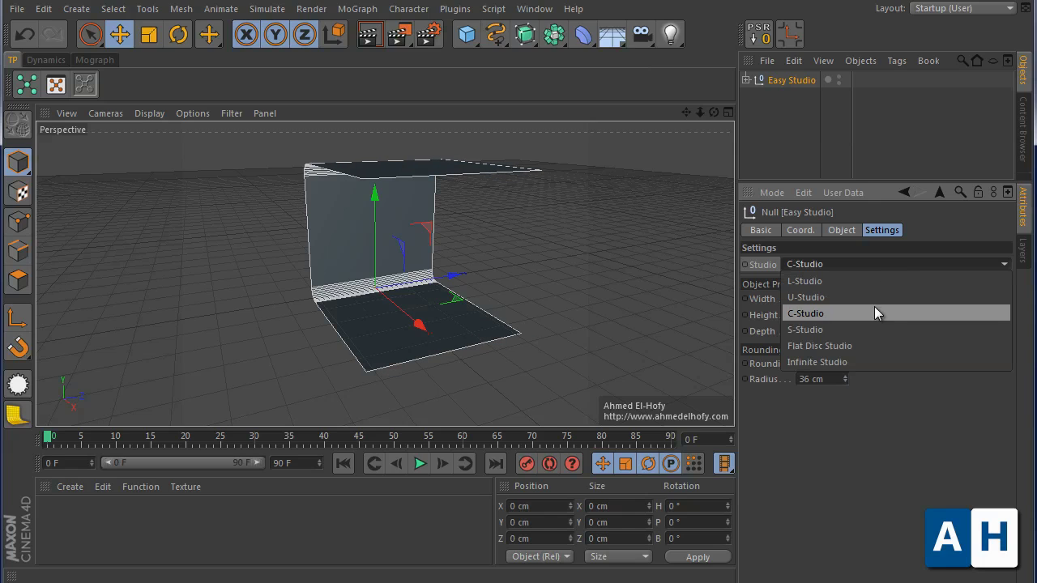
Step: Make it an S-Studio 483 cm wide, 649 cm deep, heights 210/228 cm, rounded at 100 cm
{"action": "left_click", "coordinate": [851, 330]}
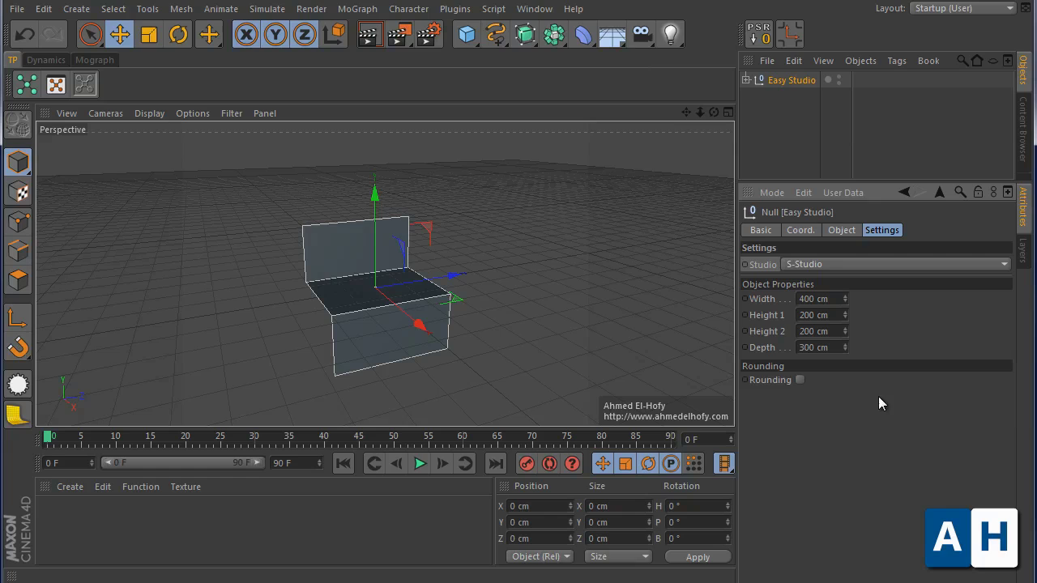
{"action": "left_click_drag", "start_coordinate": [847, 299], "coordinate": [846, 351]}
{"action": "left_click", "coordinate": [800, 380]}
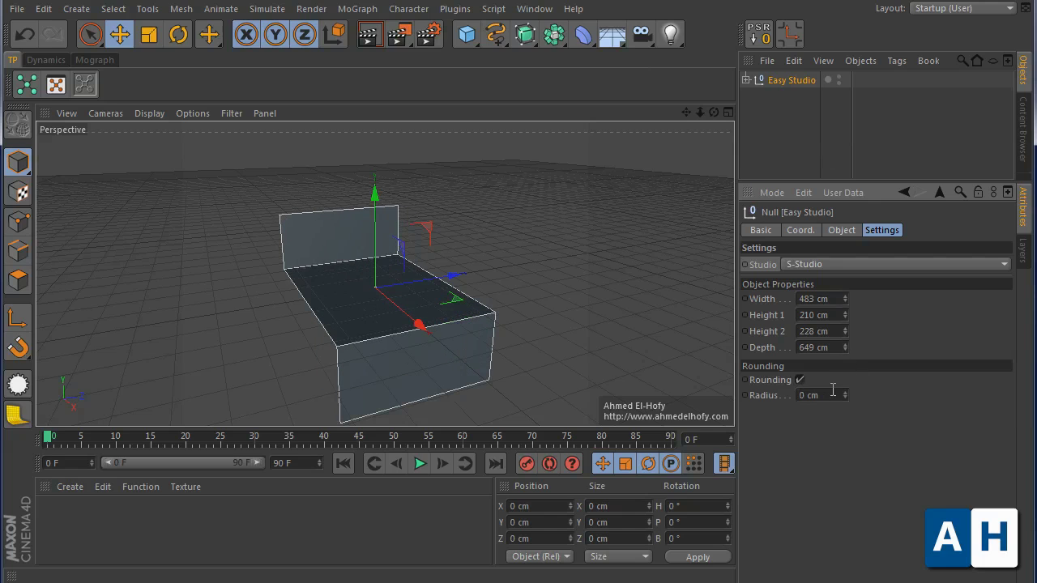
{"action": "left_click", "coordinate": [866, 263]}
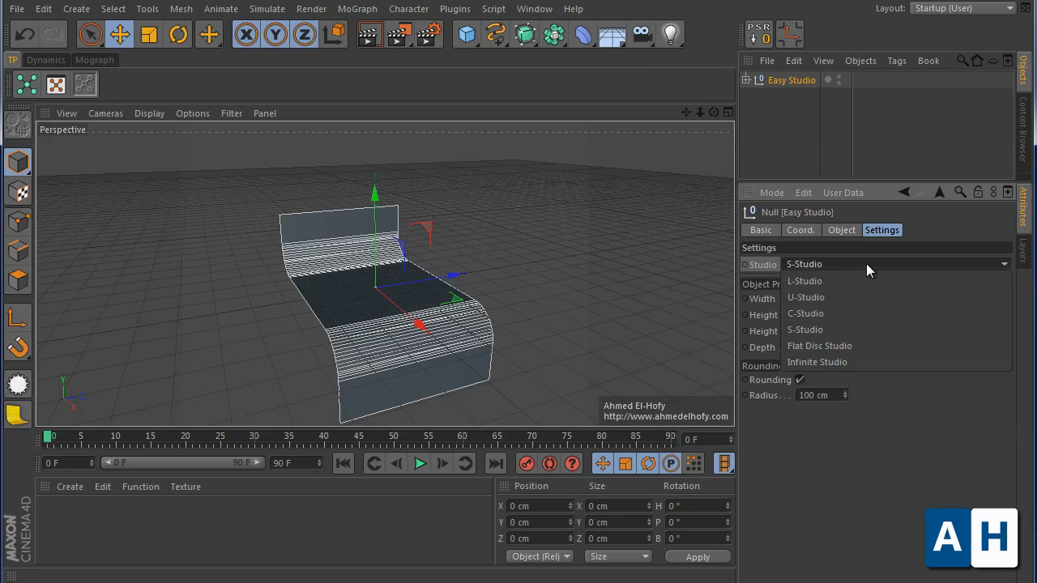
Step: Make the backdrop a Flat Disc Studio with 665 cm radius and 43 rotation segments
{"action": "left_click", "coordinate": [845, 347]}
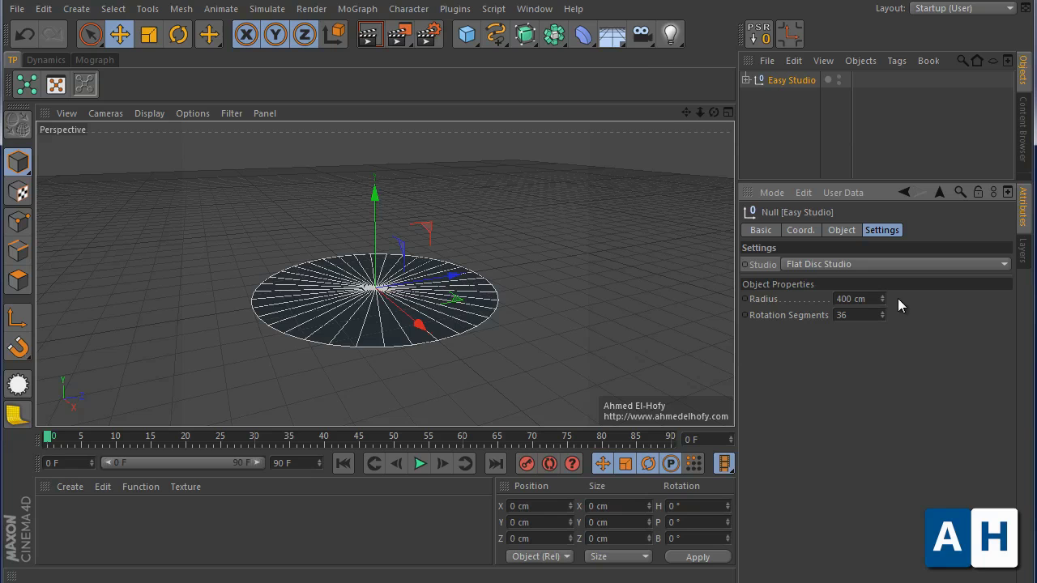
{"action": "mouse_move", "coordinate": [884, 299]}
{"action": "left_mouse_down"}
{"action": "mouse_move", "coordinate": [895, 170]}
{"action": "mouse_move", "coordinate": [885, 310]}
{"action": "left_mouse_up"}
{"action": "scroll", "coordinate": [328, 348], "scroll_direction": "down", "scroll_amount": 3}
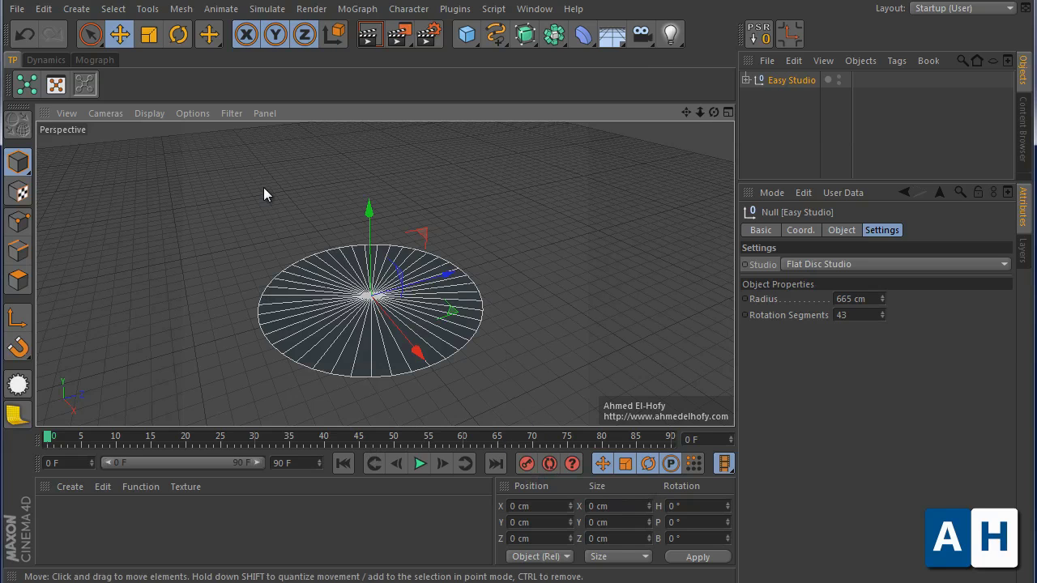
Step: Create a new material and load a Gradient into its Alpha channel
{"action": "double_click", "coordinate": [60, 534]}
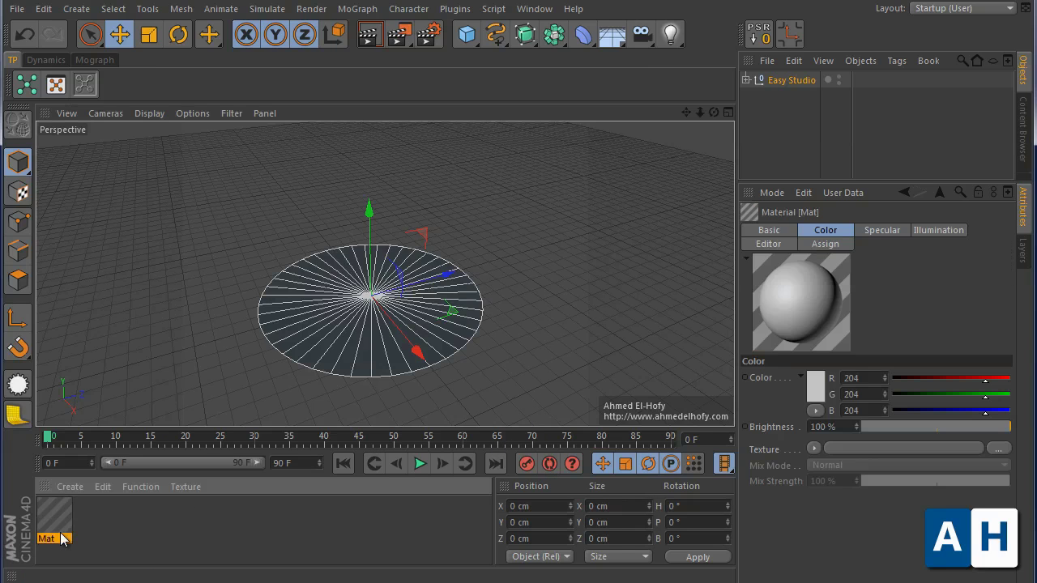
{"action": "double_click", "coordinate": [54, 531]}
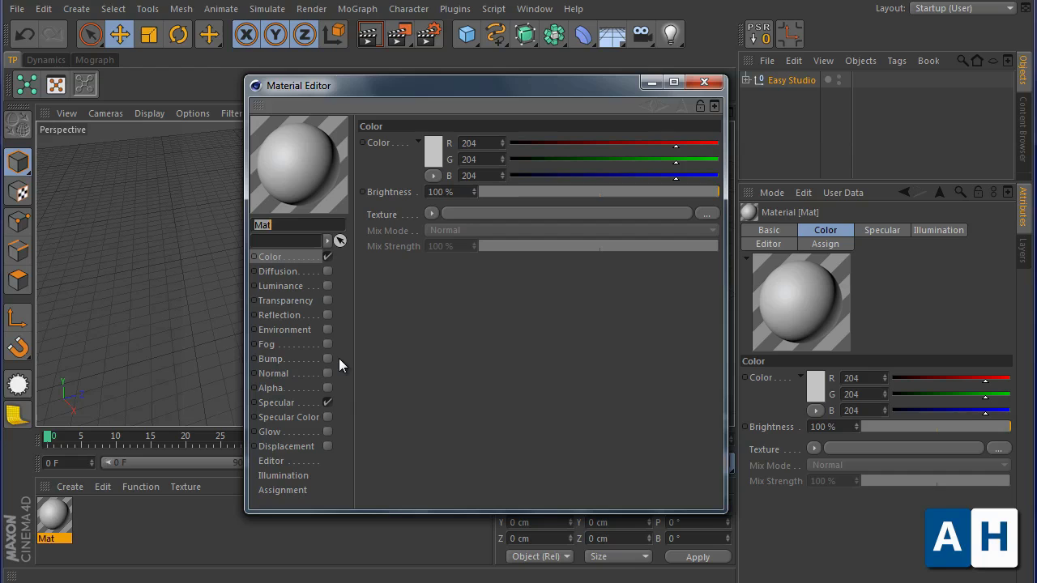
{"action": "left_click", "coordinate": [327, 388]}
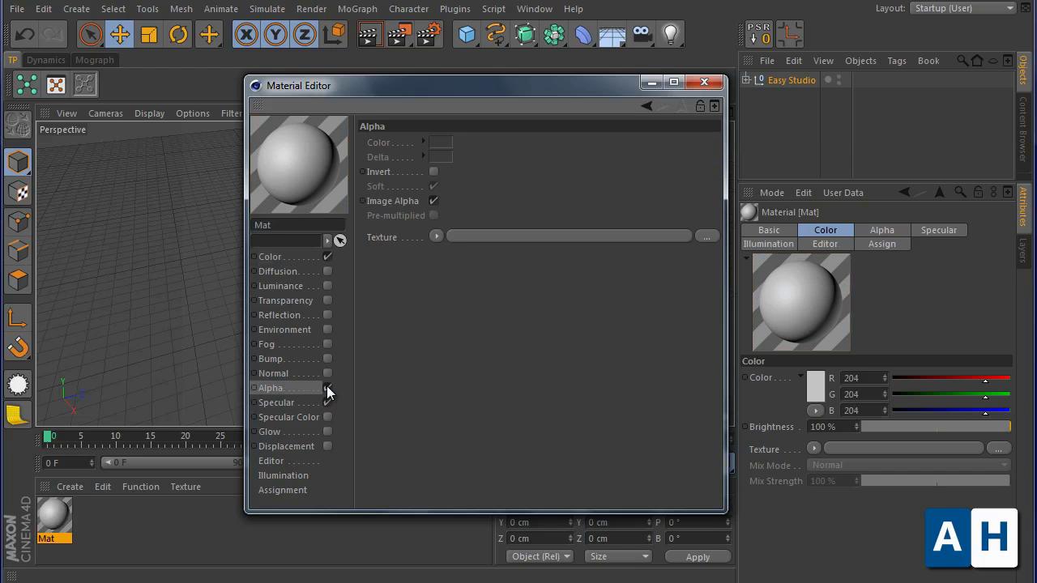
{"action": "left_click", "coordinate": [437, 237]}
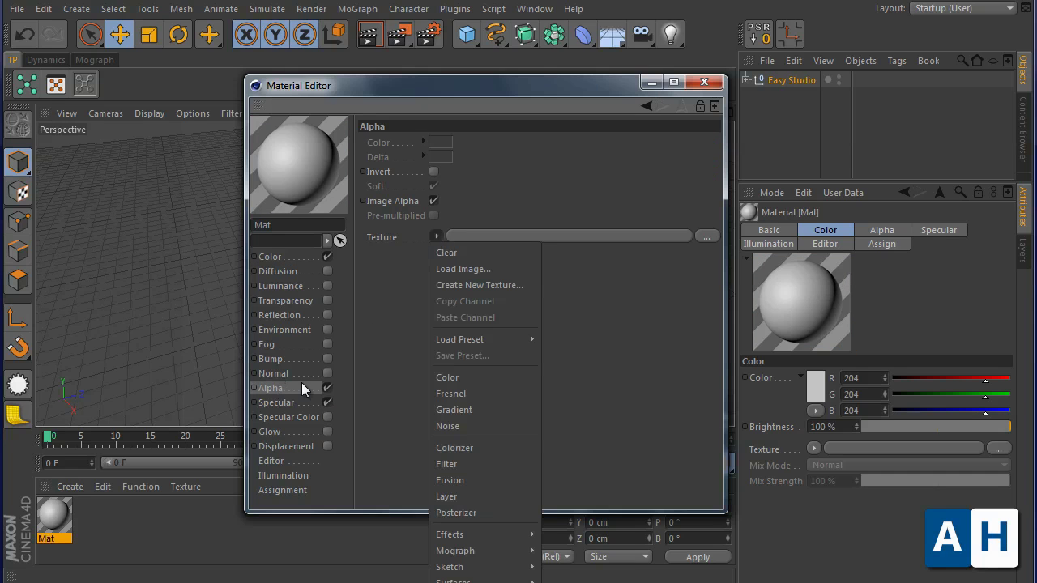
{"action": "mouse_move", "coordinate": [493, 538]}
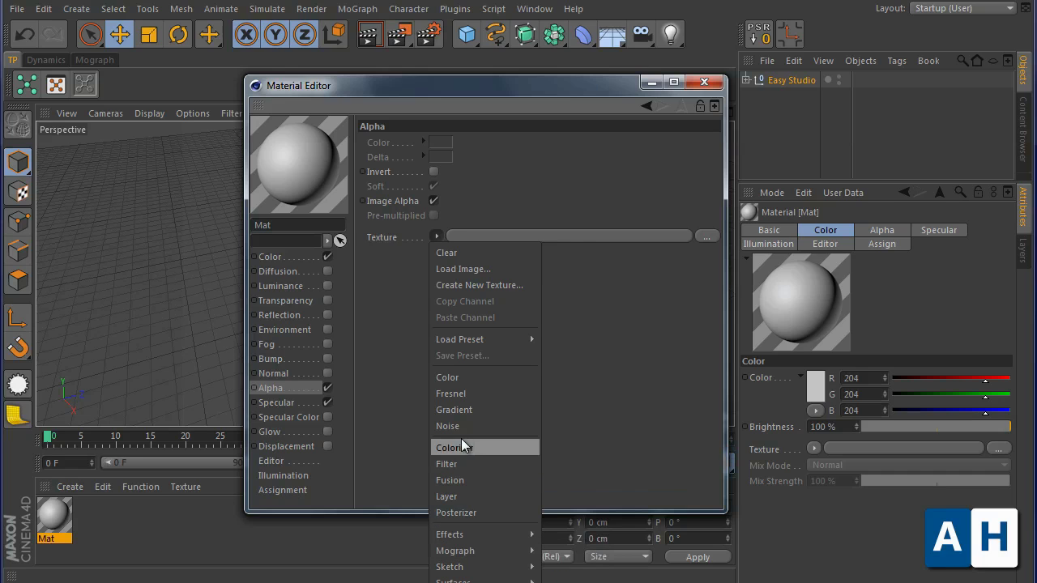
{"action": "left_click", "coordinate": [467, 410]}
Step: Make the alpha gradient 2D - Circular, invert its knots and shrink the white centre
{"action": "left_click", "coordinate": [467, 241]}
{"action": "left_click", "coordinate": [475, 280]}
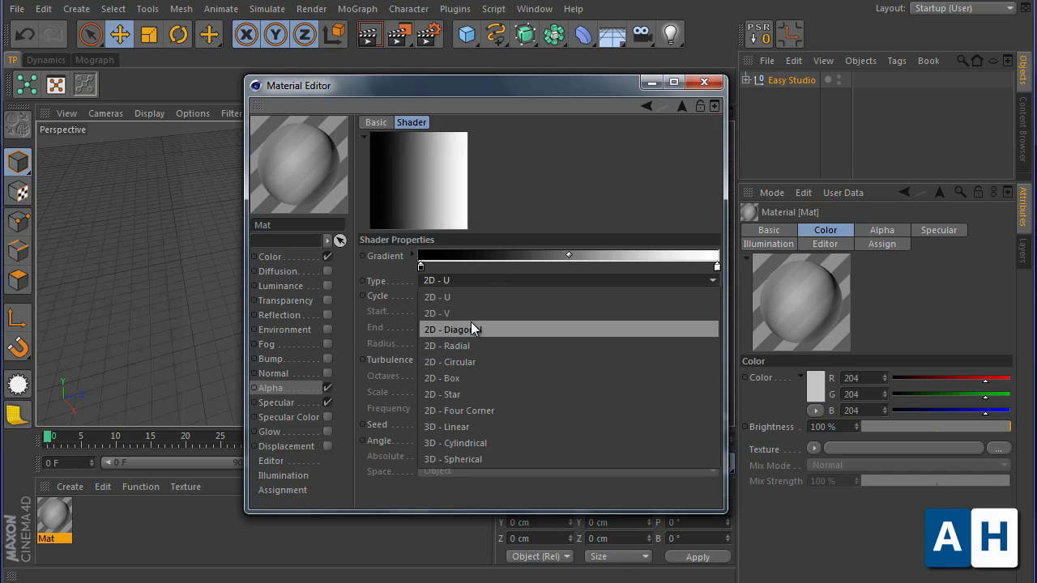
{"action": "left_click", "coordinate": [465, 362]}
{"action": "right_click", "coordinate": [642, 250]}
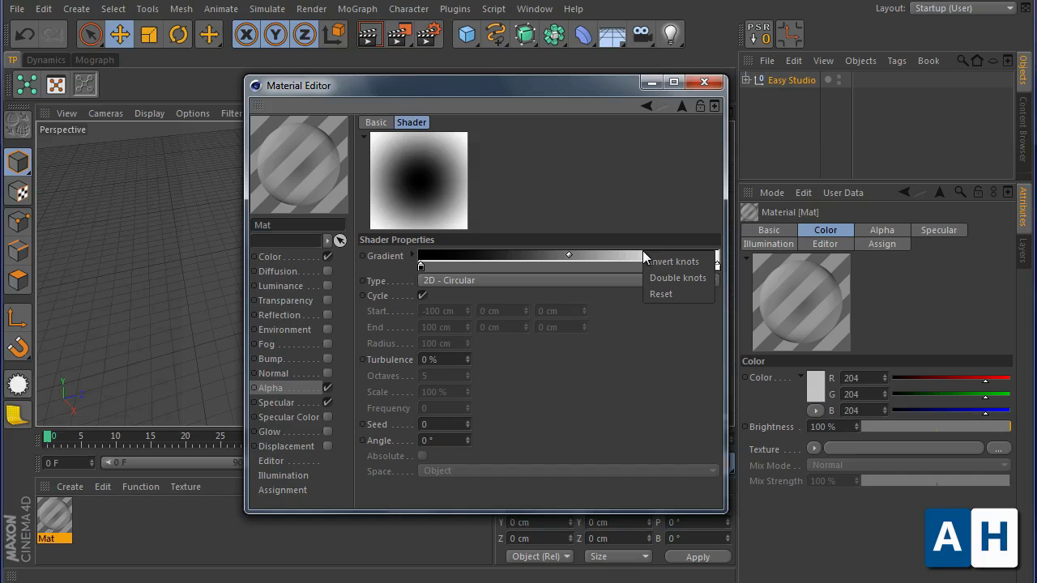
{"action": "left_click", "coordinate": [672, 260]}
{"action": "left_click_drag", "start_coordinate": [716, 267], "coordinate": [657, 267]}
Step: Apply Mat to Easy Studio, enable viewport transparency and render the view
{"action": "left_click", "coordinate": [708, 85]}
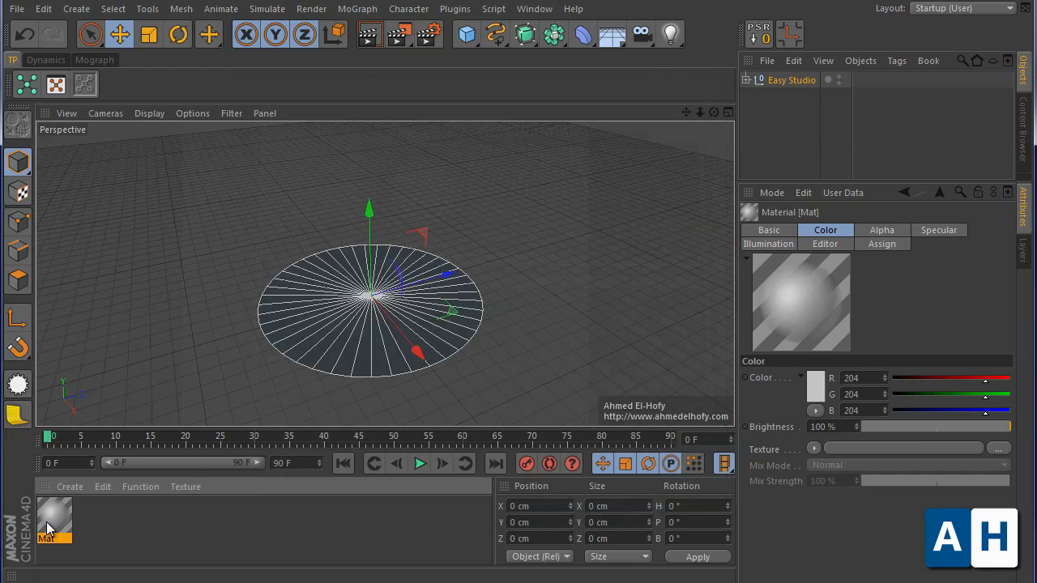
{"action": "left_click_drag", "start_coordinate": [853, 74], "coordinate": [859, 79]}
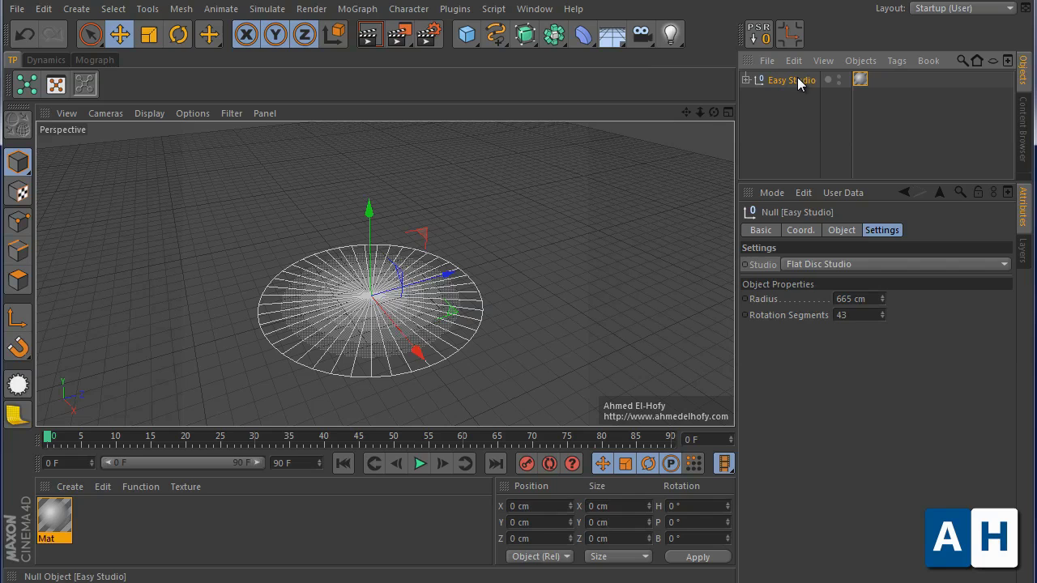
{"action": "left_click", "coordinate": [480, 217]}
{"action": "left_click", "coordinate": [162, 113]}
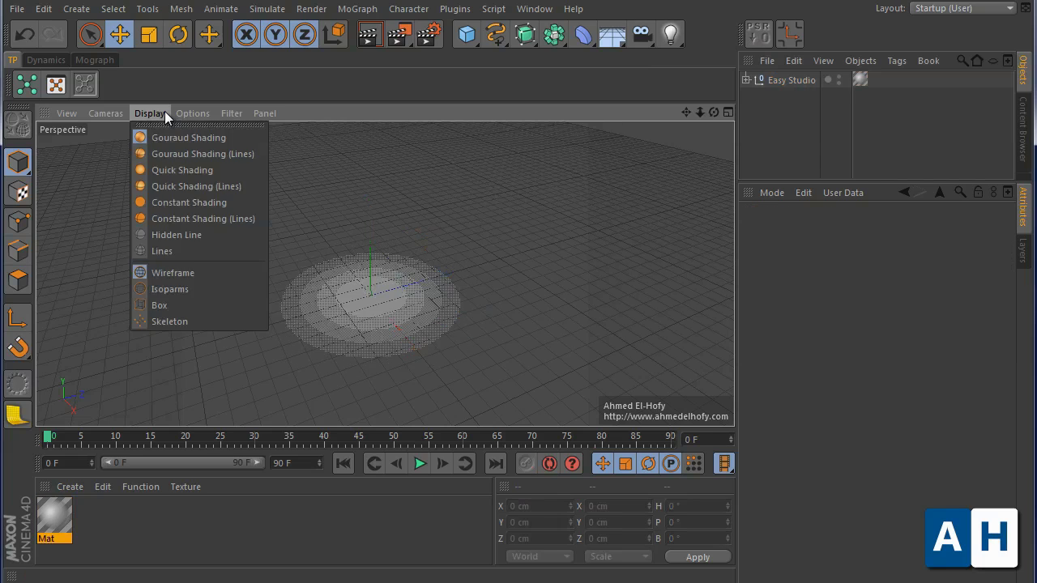
{"action": "left_click", "coordinate": [260, 263]}
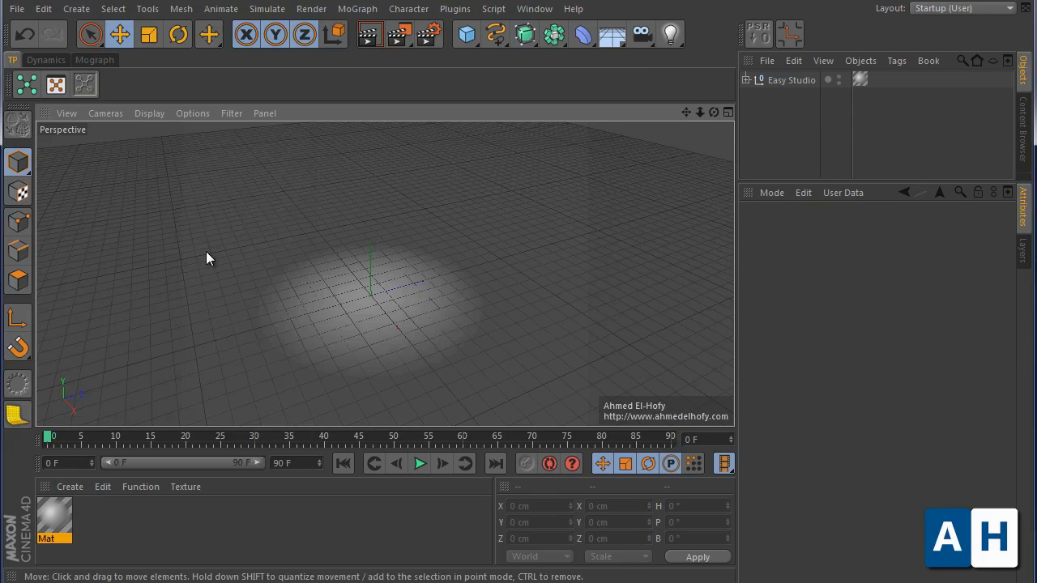
{"action": "key", "text": "ctrl+r"}
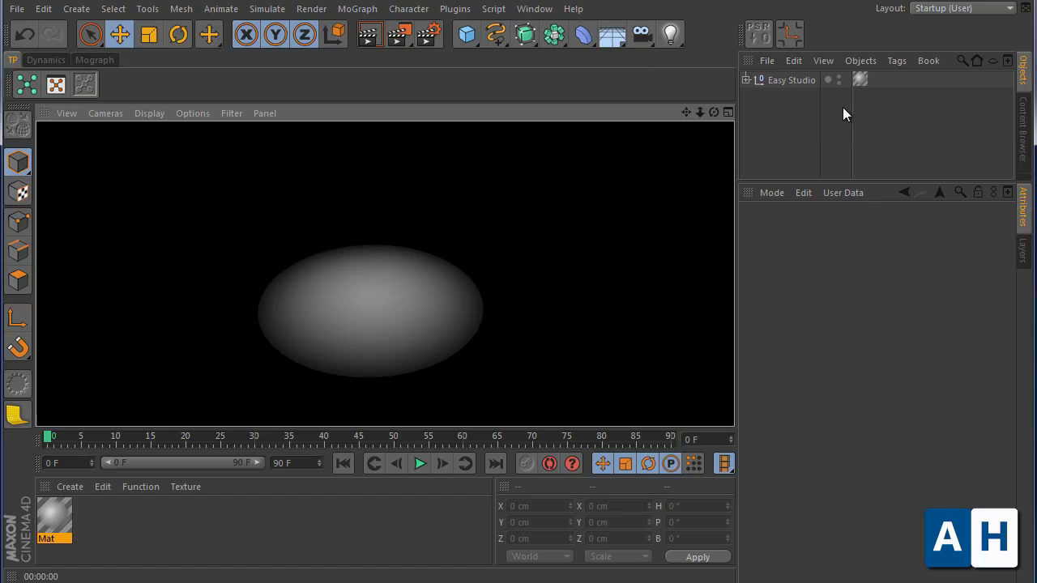
Step: Raise the disc's rotation segments to 60 and render again
{"action": "left_click", "coordinate": [786, 80]}
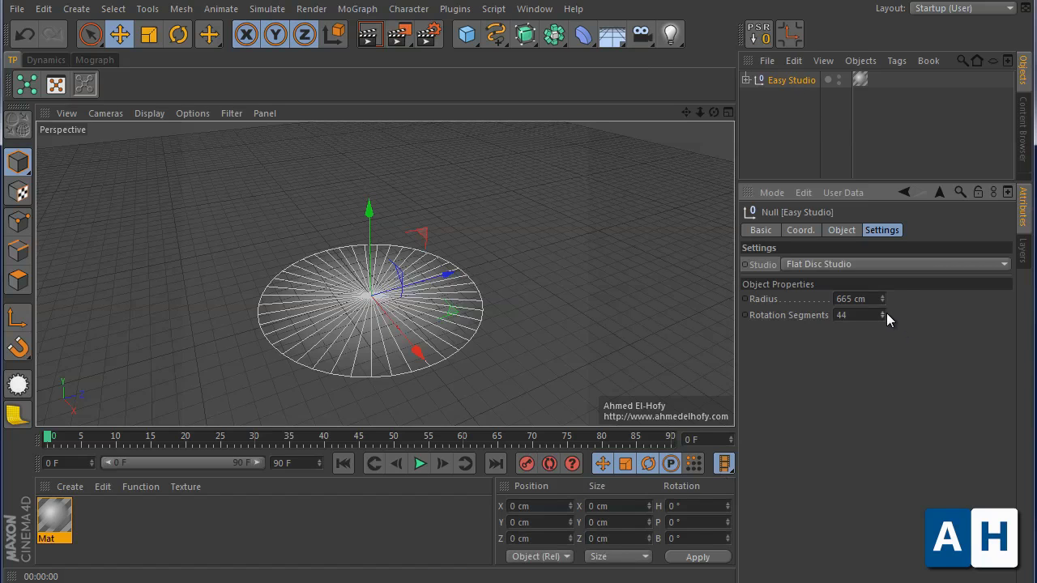
{"action": "left_click_drag", "start_coordinate": [883, 315], "coordinate": [883, 289]}
{"action": "left_click", "coordinate": [368, 34]}
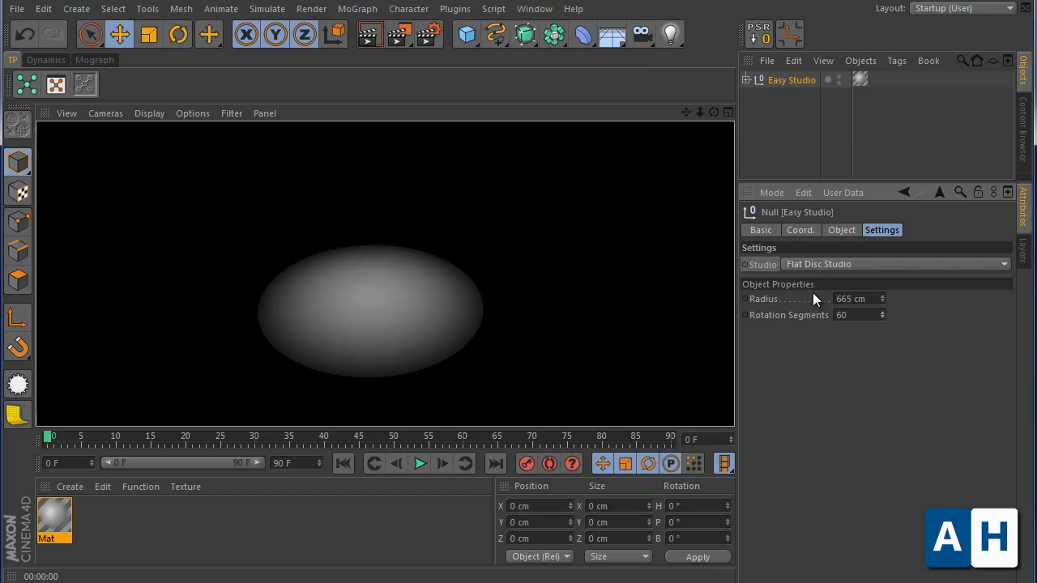
Step: Switch the backdrop to Infinite Studio with a saturated red floor colour
{"action": "left_click", "coordinate": [830, 265]}
{"action": "left_click", "coordinate": [817, 362]}
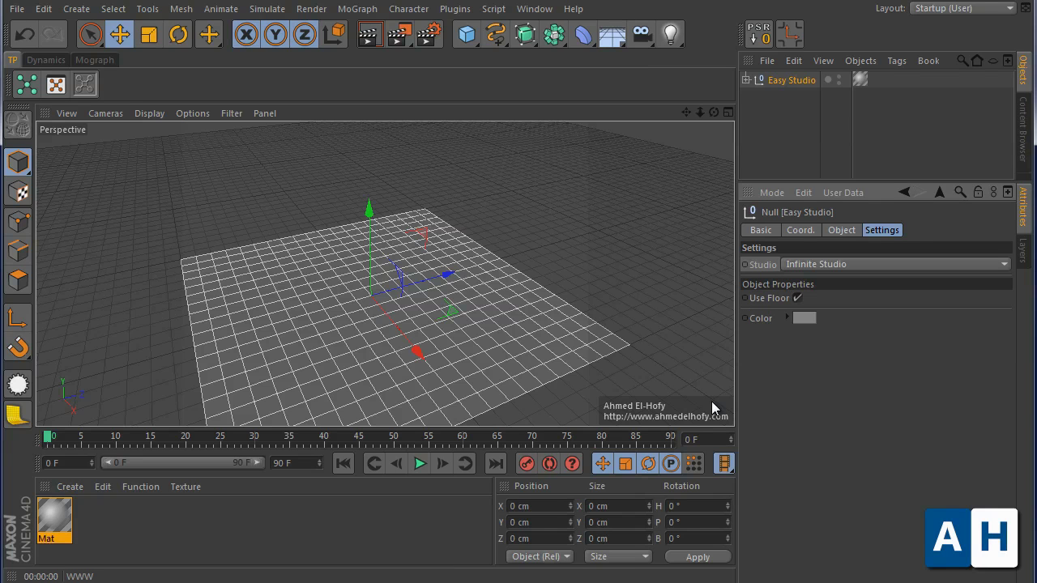
{"action": "left_click_drag", "start_coordinate": [711, 401], "coordinate": [529, 243], "text": "alt"}
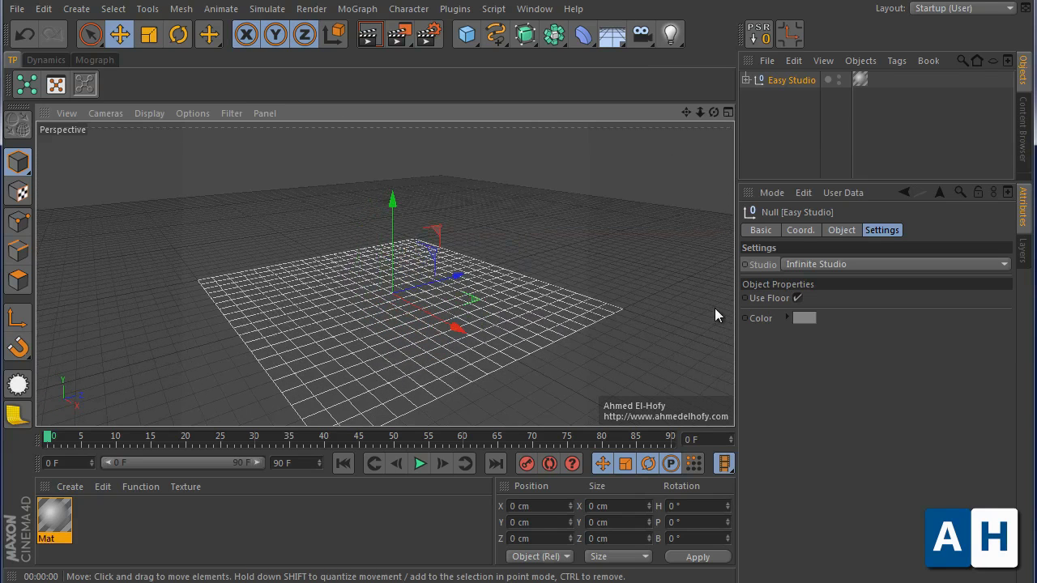
{"action": "left_click", "coordinate": [806, 319]}
{"action": "left_click", "coordinate": [841, 268]}
{"action": "left_click", "coordinate": [777, 394]}
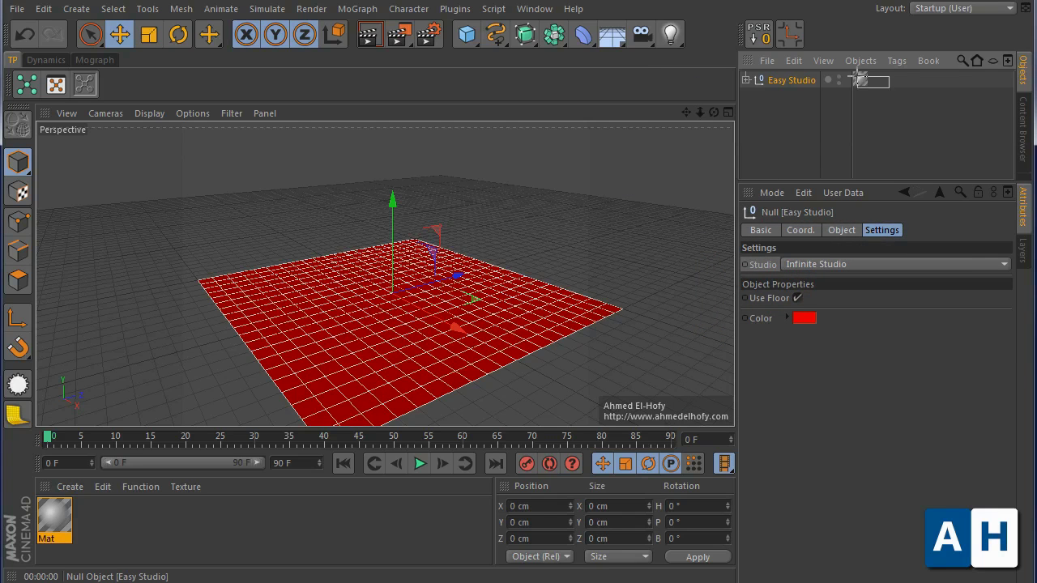
Step: Delete the Mat texture tag from the Easy Studio object
{"action": "left_click", "coordinate": [859, 79]}
{"action": "left_click", "coordinate": [802, 80]}
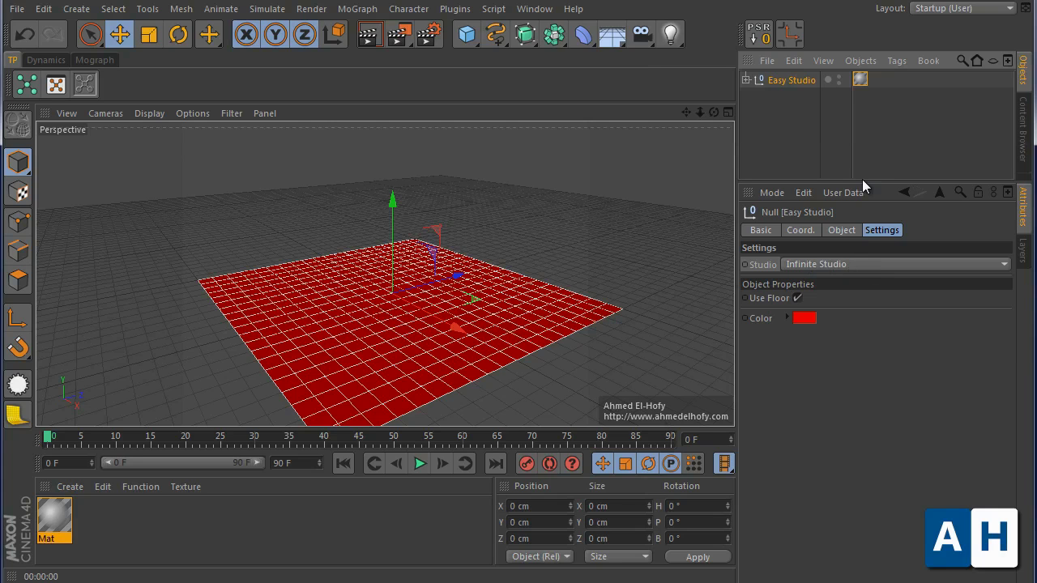
{"action": "left_click", "coordinate": [860, 79]}
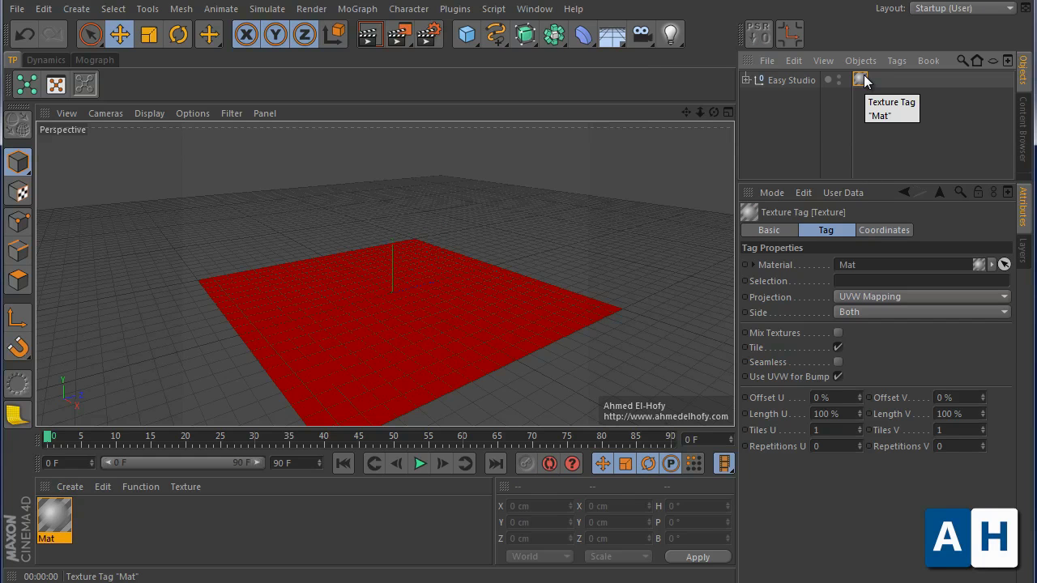
{"action": "key", "text": "Delete"}
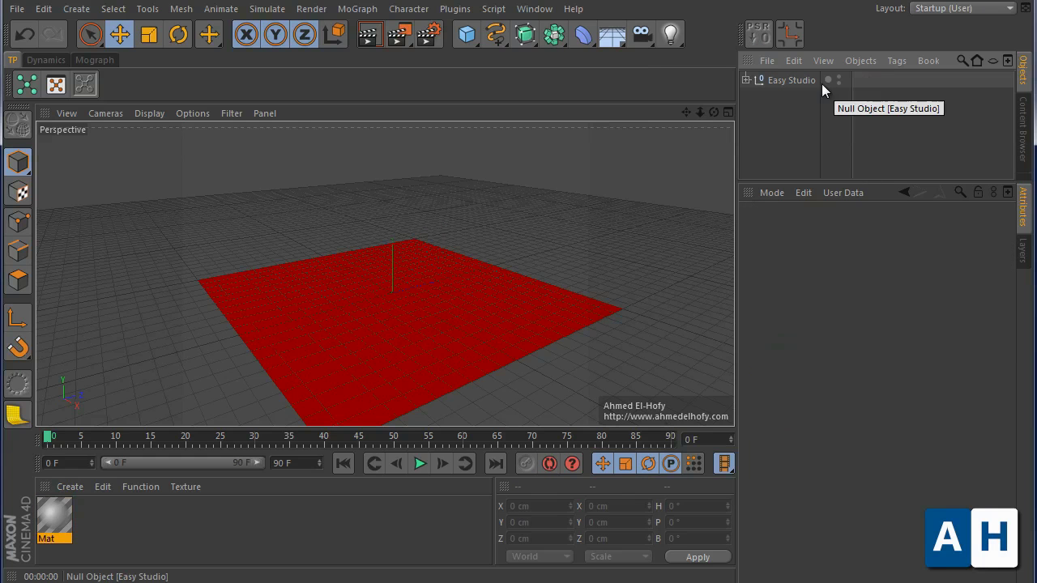
{"action": "left_click", "coordinate": [777, 79]}
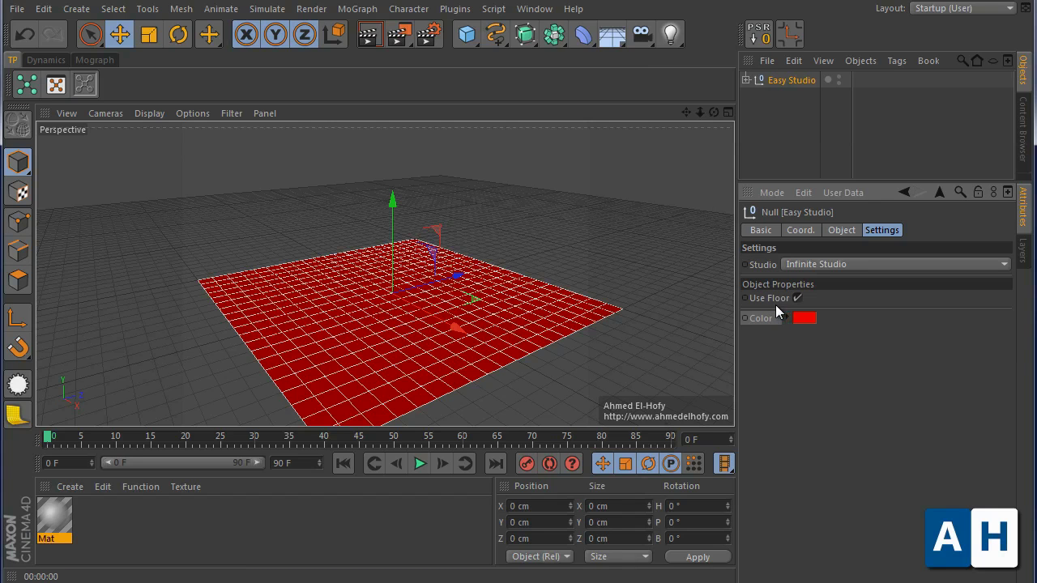
{"action": "left_click", "coordinate": [798, 318]}
Step: Add a cube and a light, raising the light up and back in the right view
{"action": "left_click", "coordinate": [466, 34]}
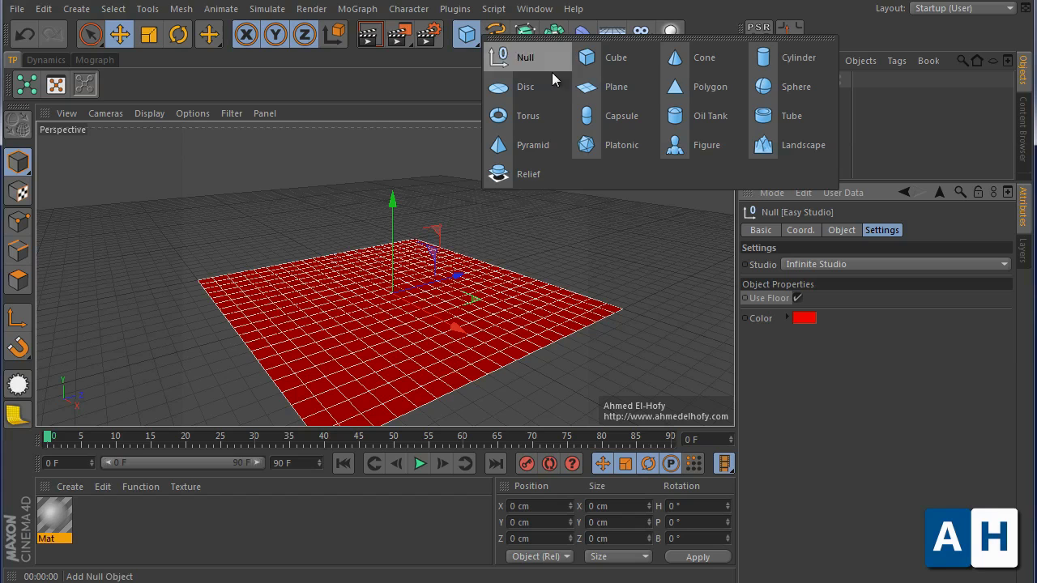
{"action": "left_click", "coordinate": [617, 57]}
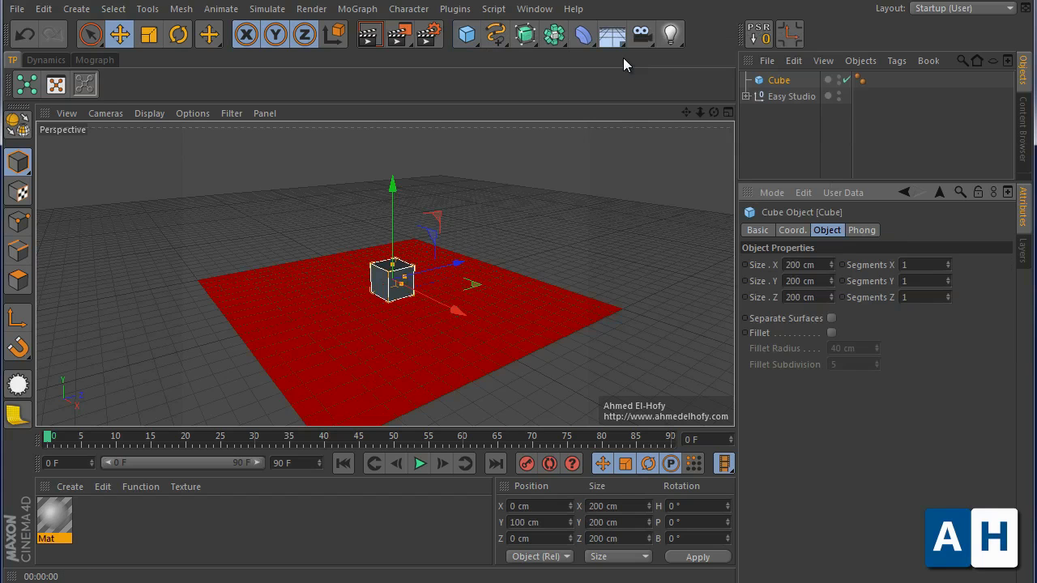
{"action": "left_click", "coordinate": [670, 34]}
{"action": "key", "text": "F3"}
{"action": "left_click_drag", "start_coordinate": [645, 267], "coordinate": [349, 128]}
{"action": "key", "text": "F1"}
Step: Give the light area shadows
{"action": "left_click", "coordinate": [780, 81]}
{"action": "left_click", "coordinate": [860, 371]}
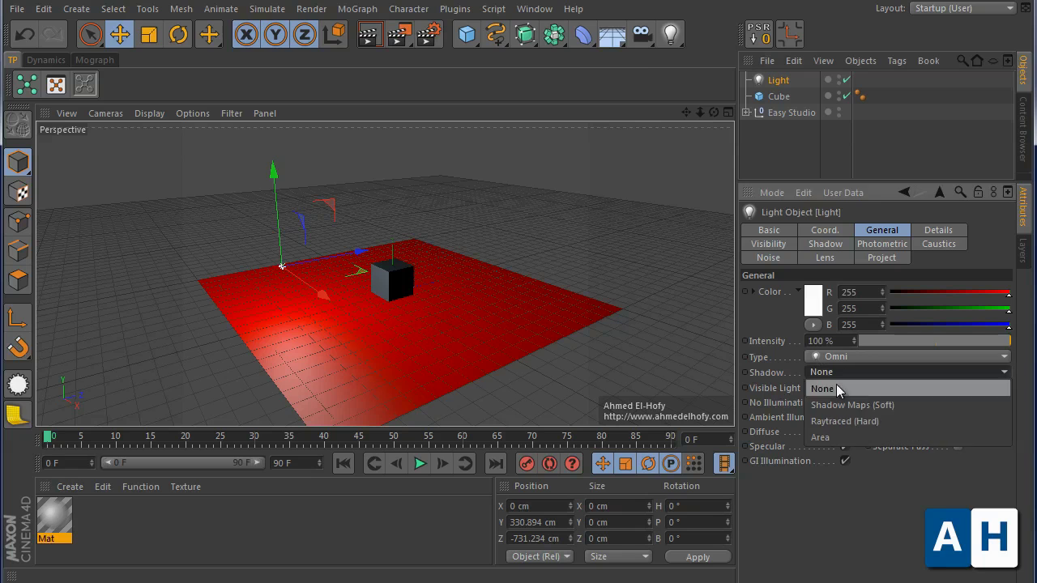
{"action": "left_click", "coordinate": [820, 443]}
{"action": "scroll", "coordinate": [415, 245], "scroll_direction": "up", "scroll_amount": 4}
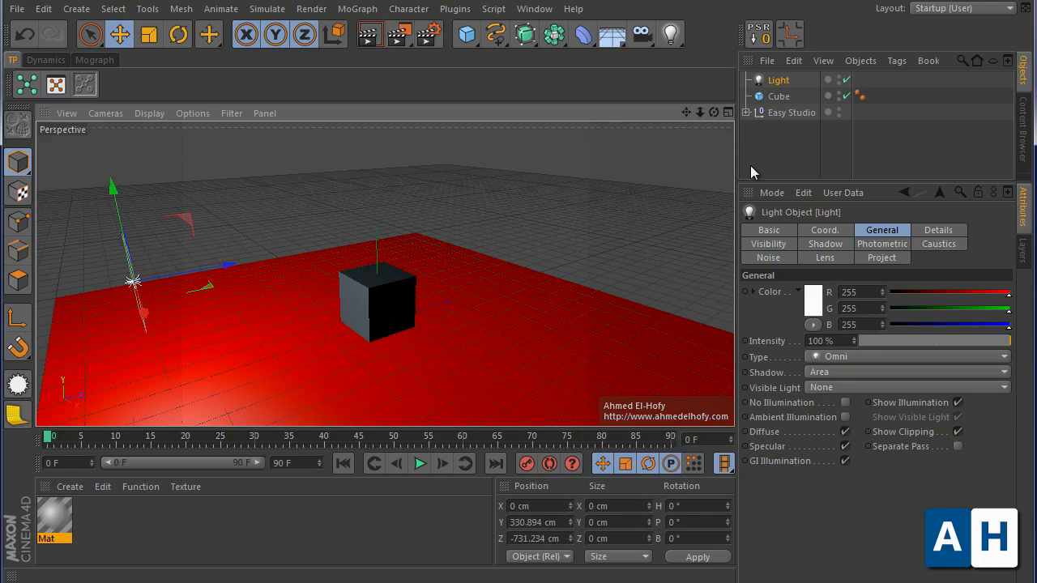
Step: Toggle Use Floor on then off and render a preview of the red studio
{"action": "left_click", "coordinate": [794, 112]}
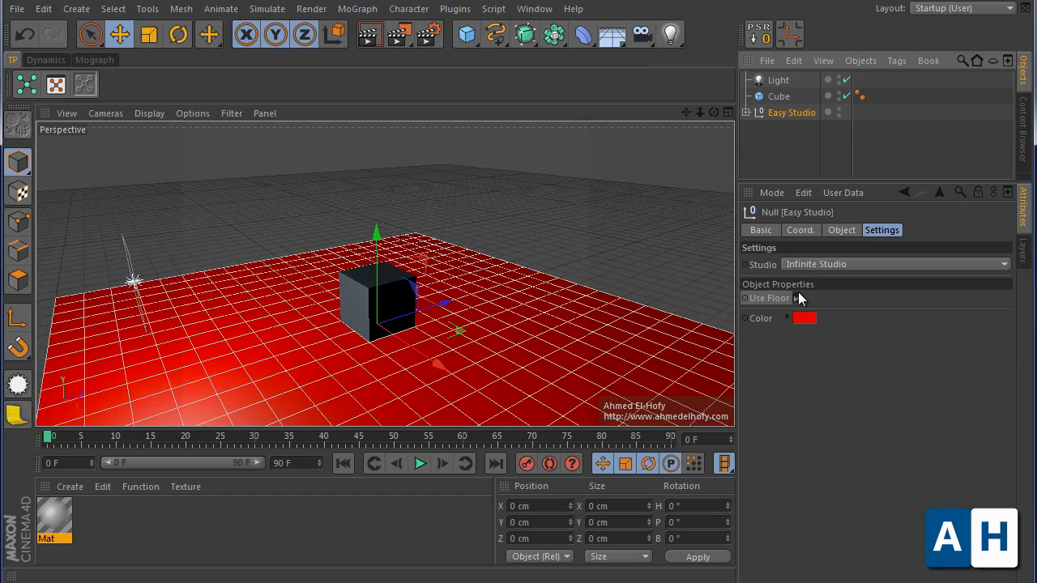
{"action": "left_click", "coordinate": [797, 297]}
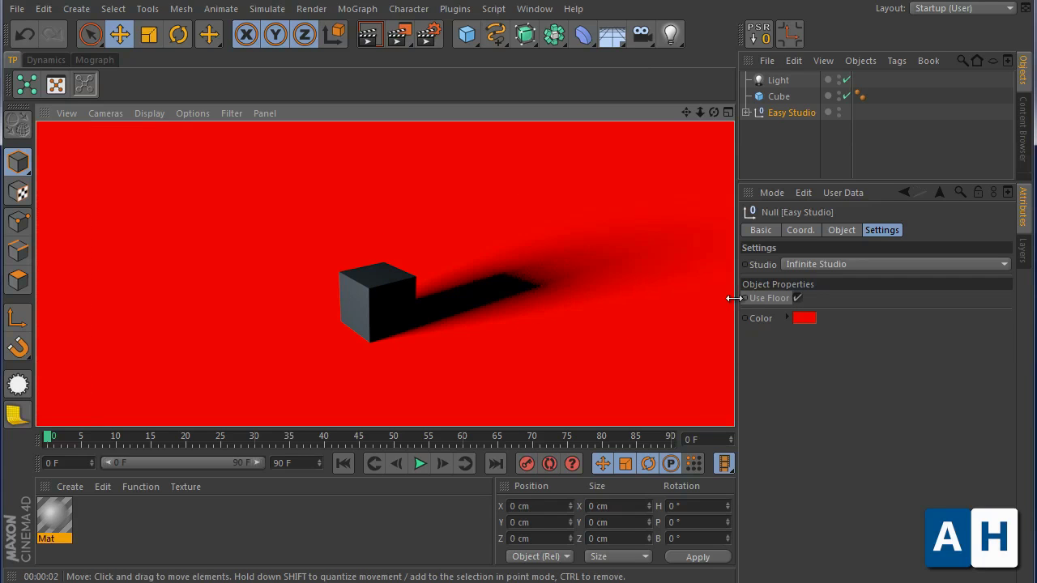
{"action": "left_click", "coordinate": [798, 298]}
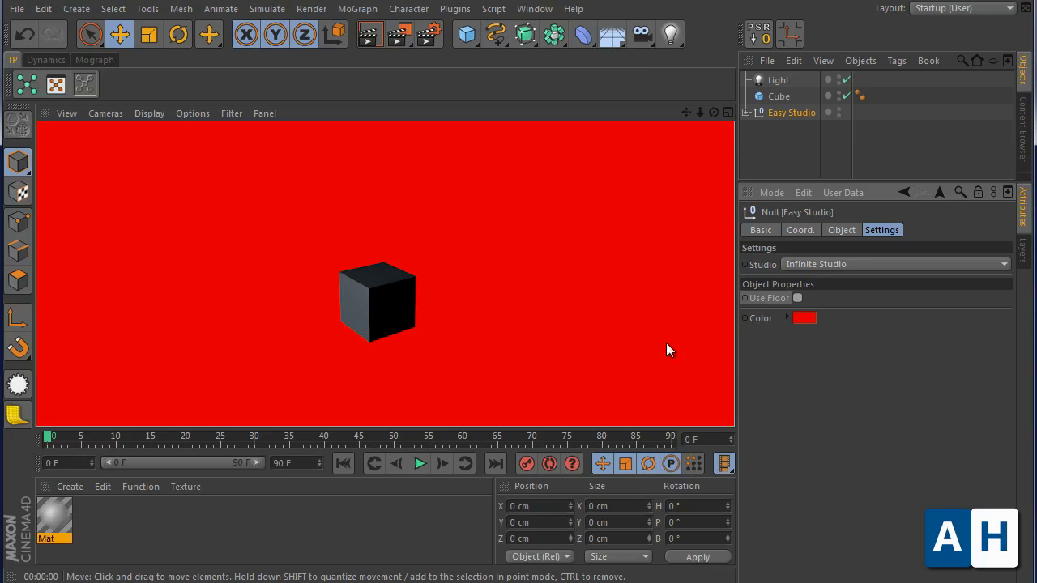
{"action": "left_click", "coordinate": [328, 154]}
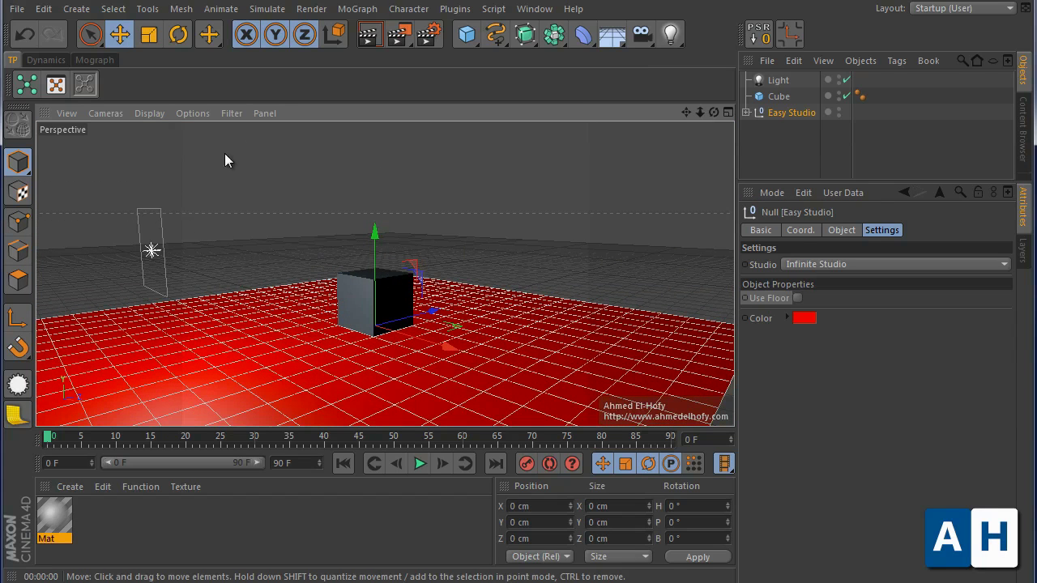
{"action": "left_click", "coordinate": [368, 34]}
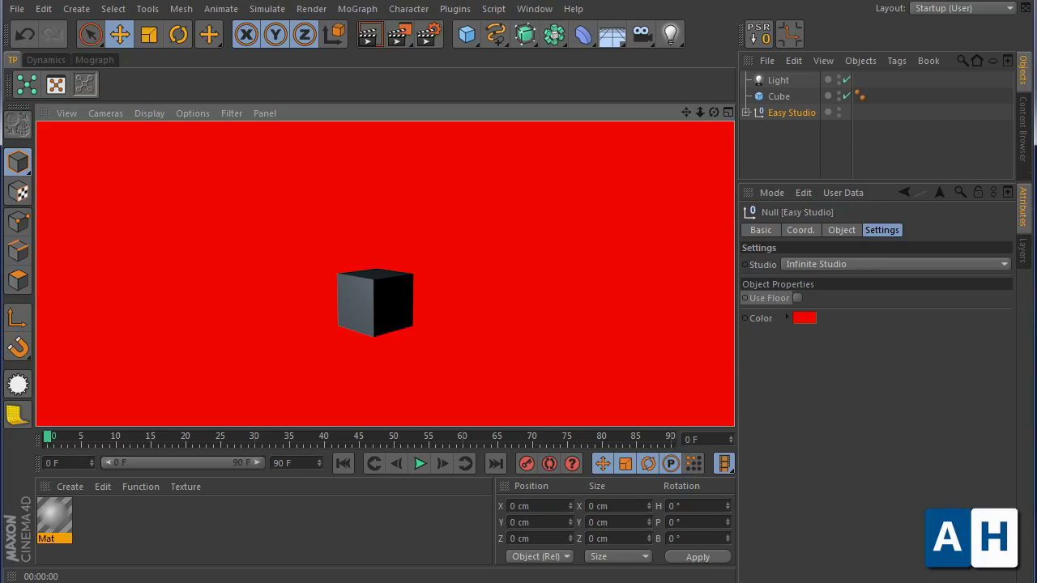
{"action": "left_click", "coordinate": [846, 148]}
{"action": "left_click", "coordinate": [799, 113]}
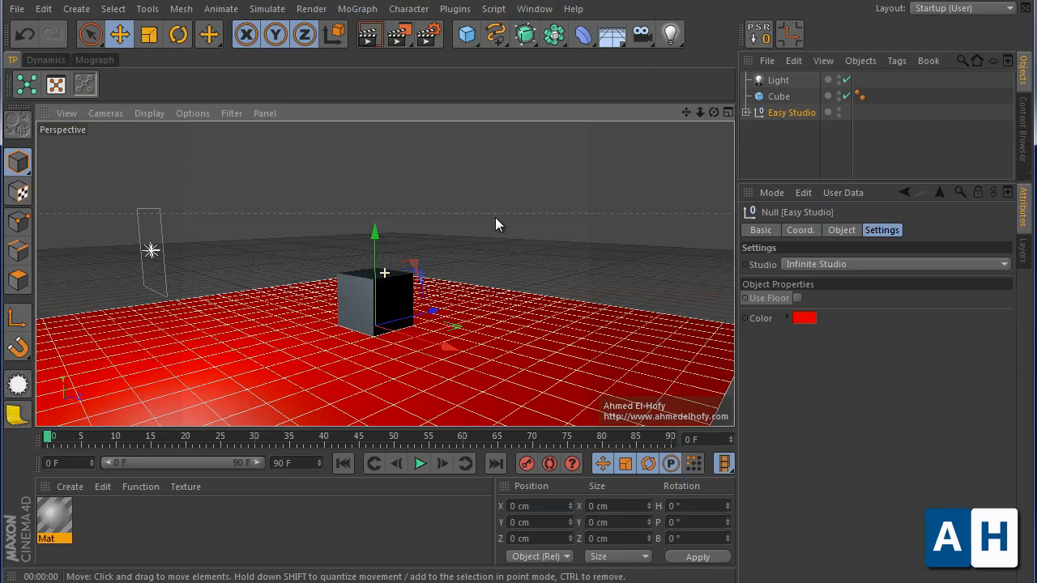
{"action": "scroll", "coordinate": [374, 227], "scroll_direction": "down", "scroll_amount": 5}
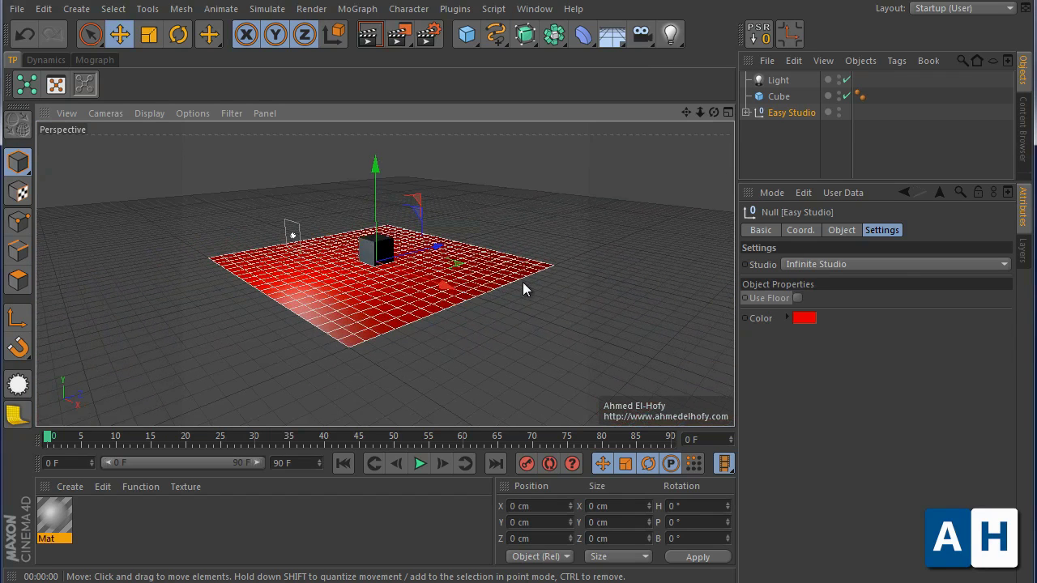
Step: Set the Studio type to L-Studio, delete the Cube and Light, and view it from a low angle
{"action": "left_click", "coordinate": [850, 263]}
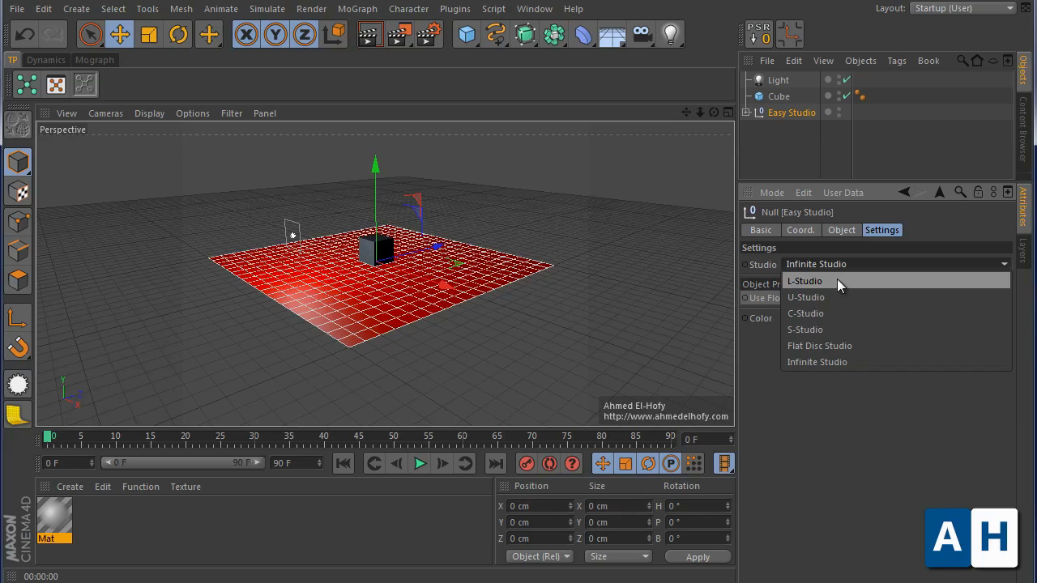
{"action": "left_click", "coordinate": [836, 279]}
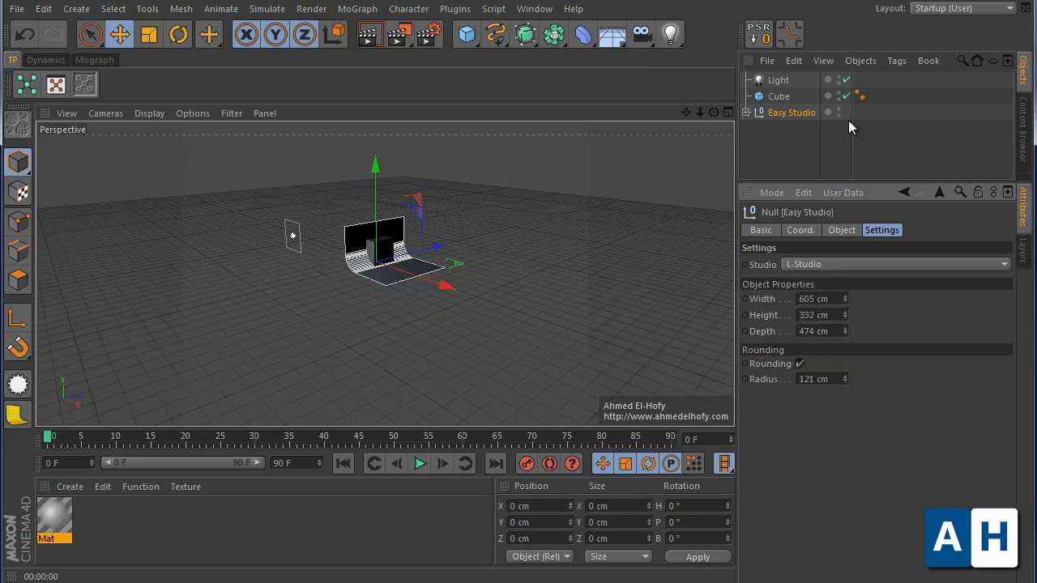
{"action": "left_click", "coordinate": [778, 96]}
{"action": "key", "text": "Delete"}
{"action": "left_click", "coordinate": [777, 80]}
{"action": "key", "text": "Delete"}
{"action": "left_click", "coordinate": [777, 80]}
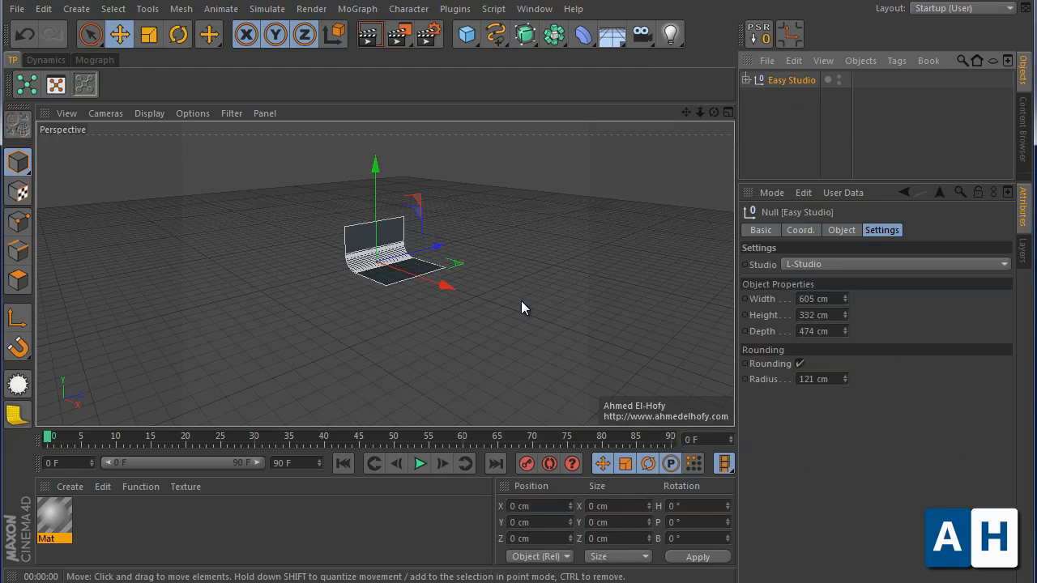
{"action": "scroll", "coordinate": [521, 301], "scroll_direction": "up", "scroll_amount": 5}
{"action": "left_click_drag", "start_coordinate": [496, 224], "coordinate": [316, 309], "text": "alt"}
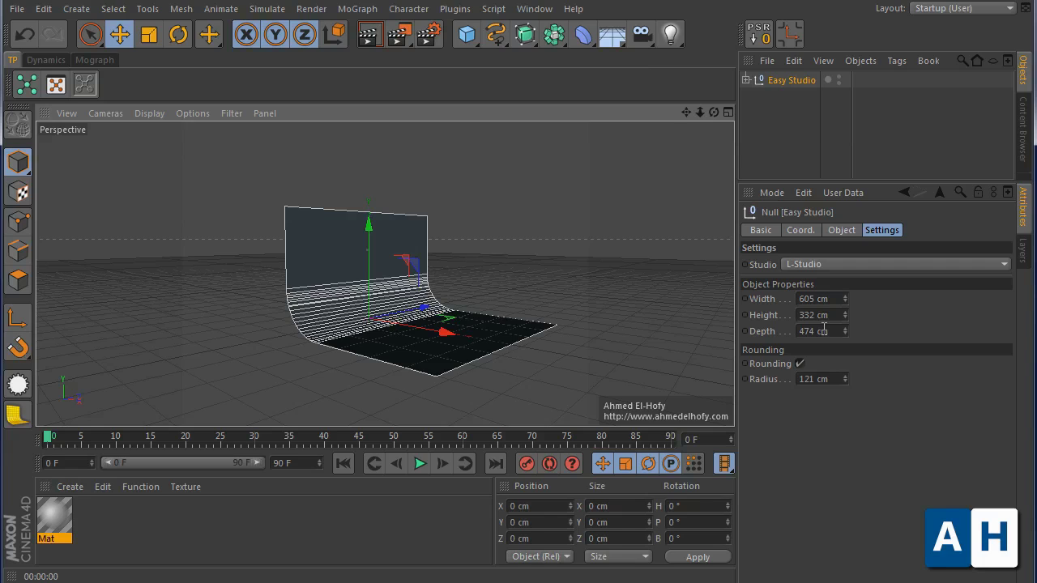
Step: Scale the L-Studio up to about 385% with the Scale tool, then undo it
{"action": "left_click", "coordinate": [18, 162]}
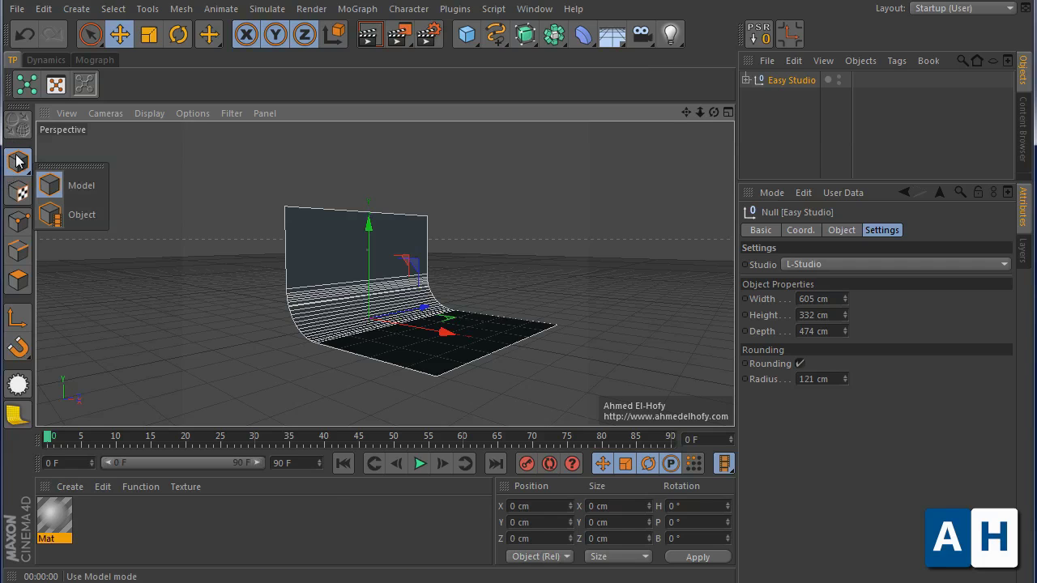
{"action": "left_click_drag", "start_coordinate": [861, 127], "coordinate": [704, 24]}
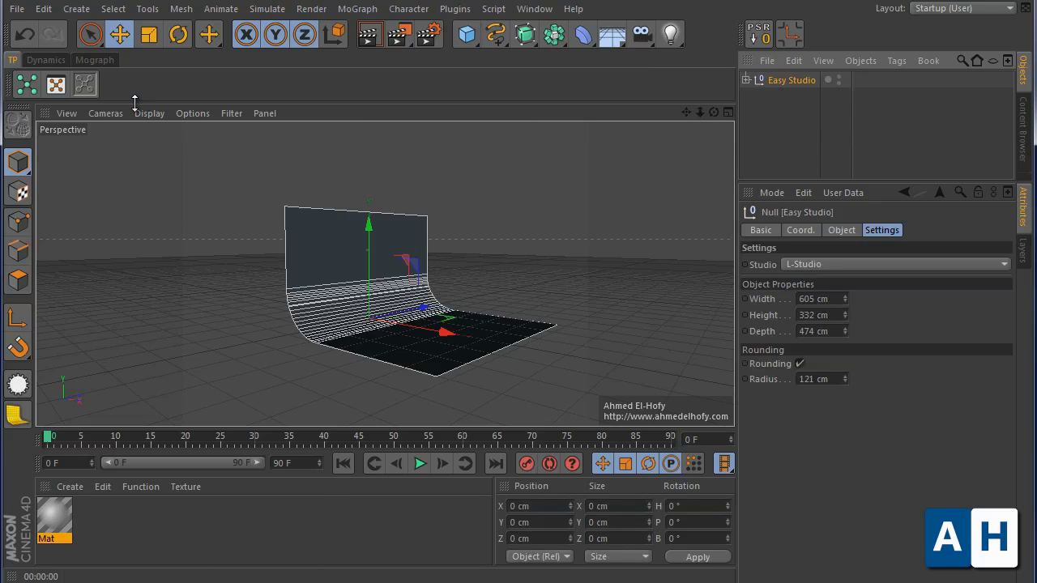
{"action": "left_click", "coordinate": [148, 35]}
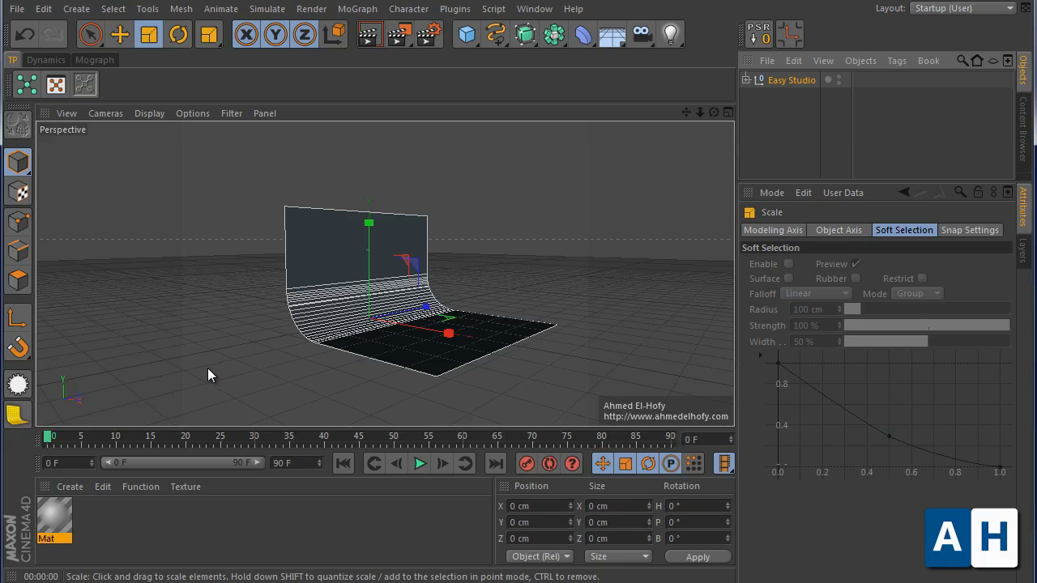
{"action": "left_click_drag", "start_coordinate": [141, 375], "coordinate": [522, 352]}
{"action": "left_click_drag", "start_coordinate": [648, 368], "coordinate": [518, 359]}
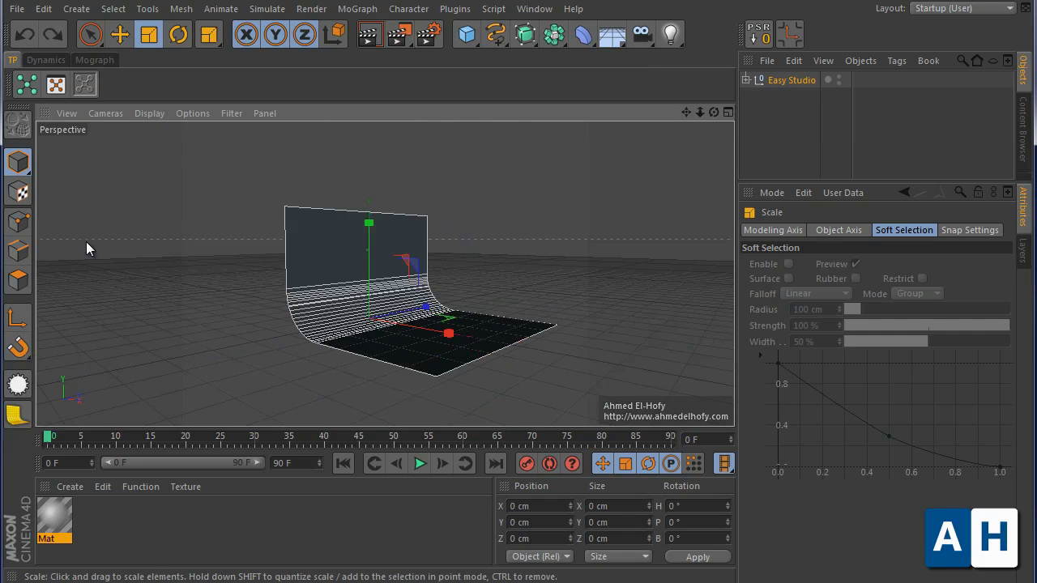
{"action": "left_click_drag", "start_coordinate": [24, 170], "coordinate": [83, 214]}
{"action": "scroll", "coordinate": [380, 305], "scroll_direction": "down", "scroll_amount": 3}
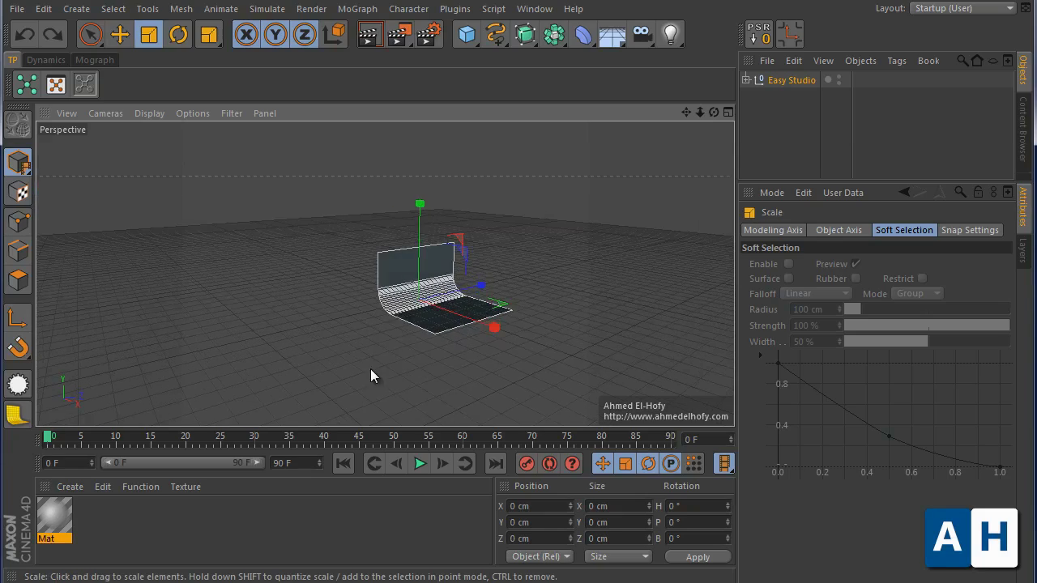
{"action": "left_click_drag", "start_coordinate": [370, 375], "coordinate": [523, 354]}
{"action": "key", "text": "ctrl+z"}
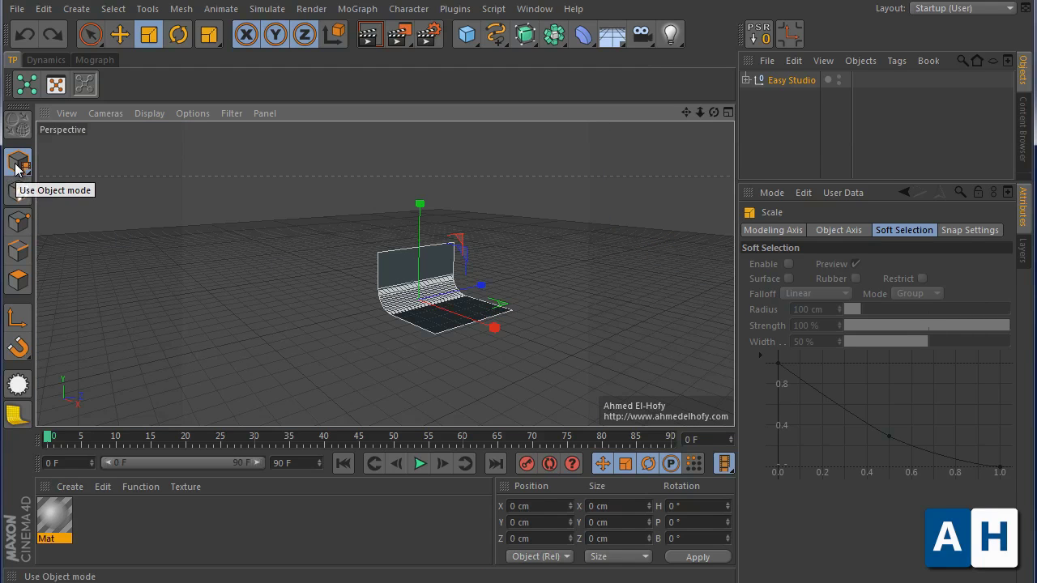
{"action": "left_click_drag", "start_coordinate": [18, 163], "coordinate": [60, 185]}
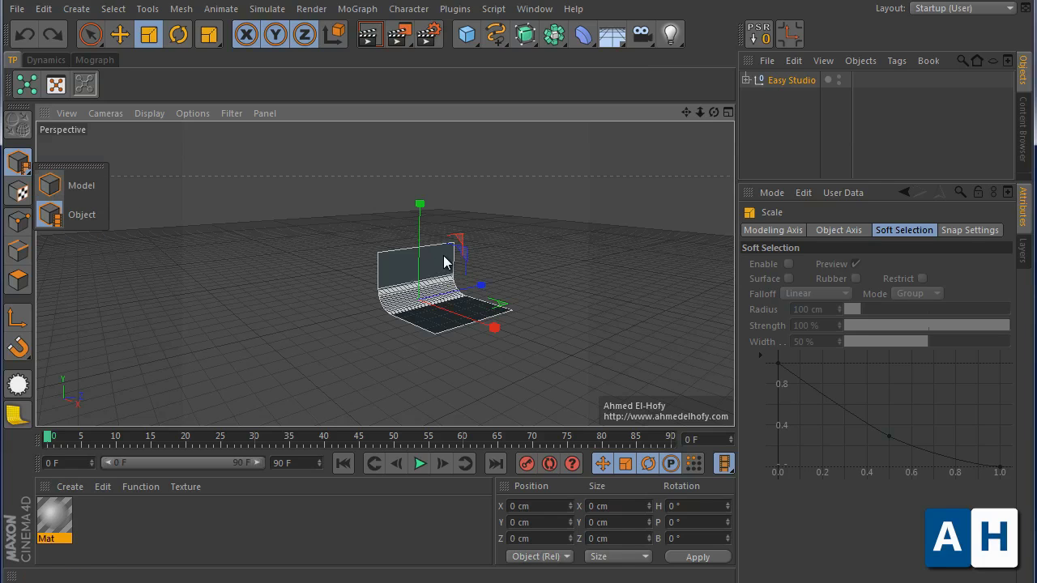
Step: Switch the Easy Studio backdrop type from L-Studio to S-Studio, then deselect it
{"action": "left_click", "coordinate": [771, 82]}
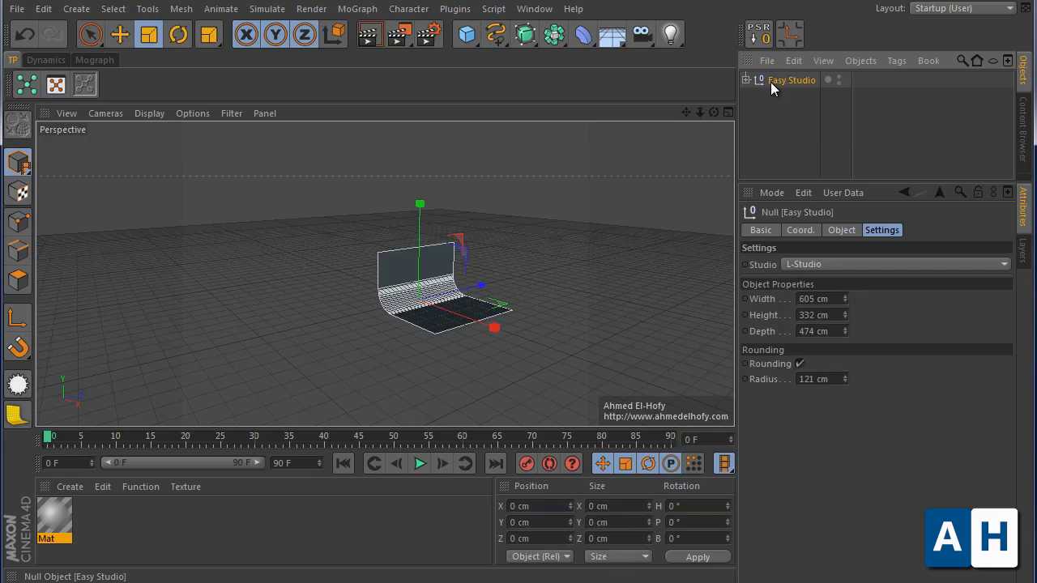
{"action": "left_click", "coordinate": [897, 264]}
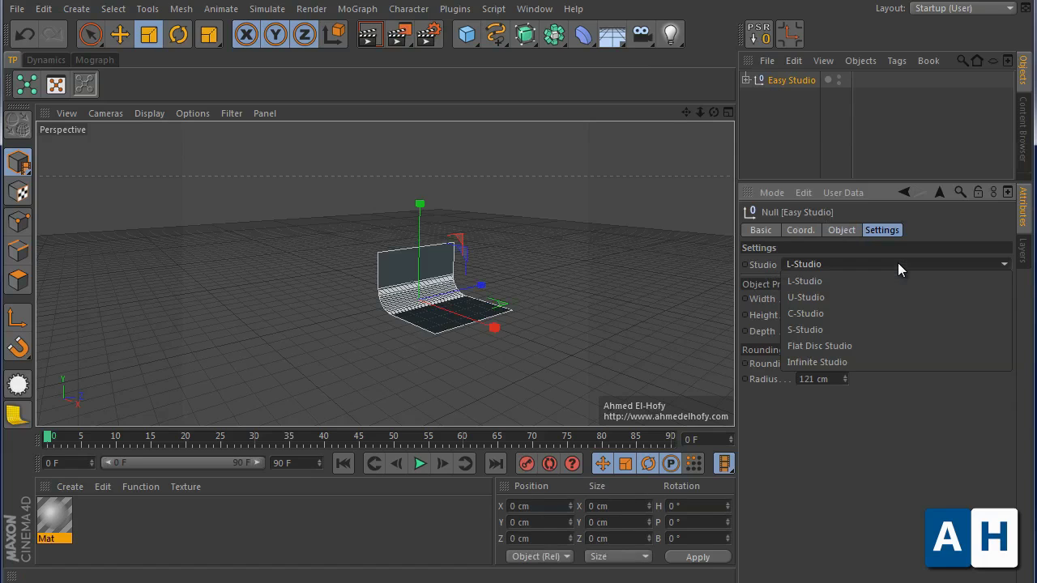
{"action": "left_click", "coordinate": [847, 323]}
{"action": "left_click", "coordinate": [807, 142]}
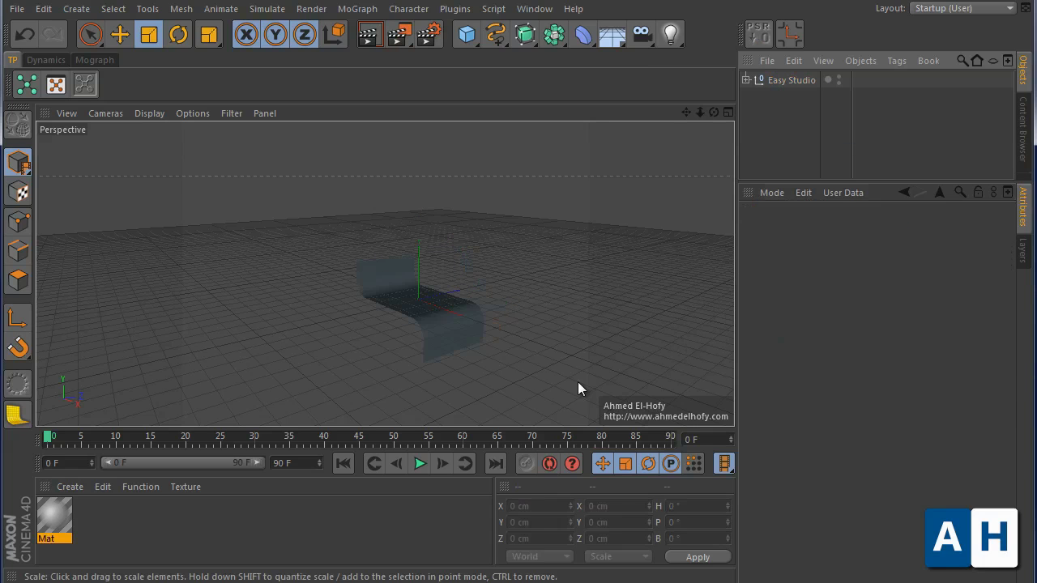